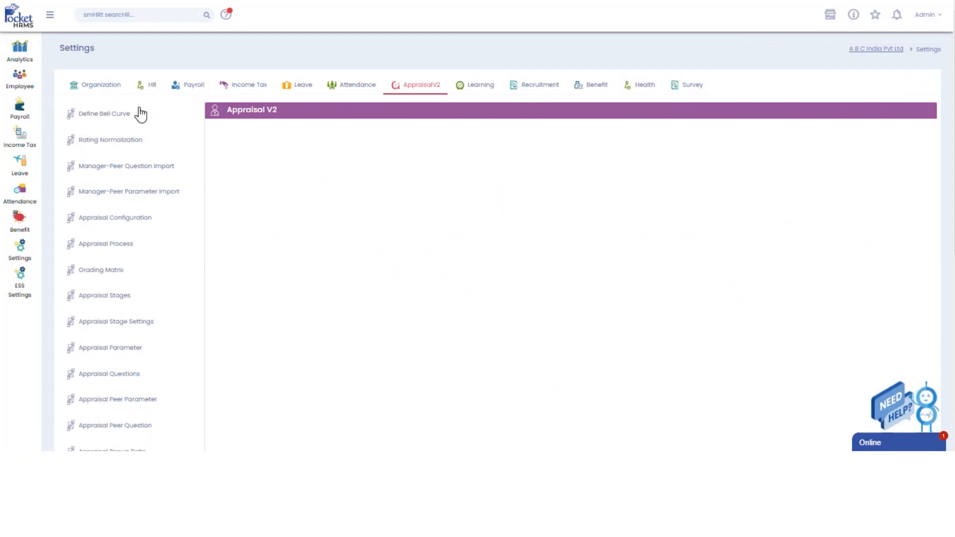
- Start a new appraisal configuration and set its business unit to EMPLOYEE WISE
{"action": "left_click", "coordinate": [121, 219]}
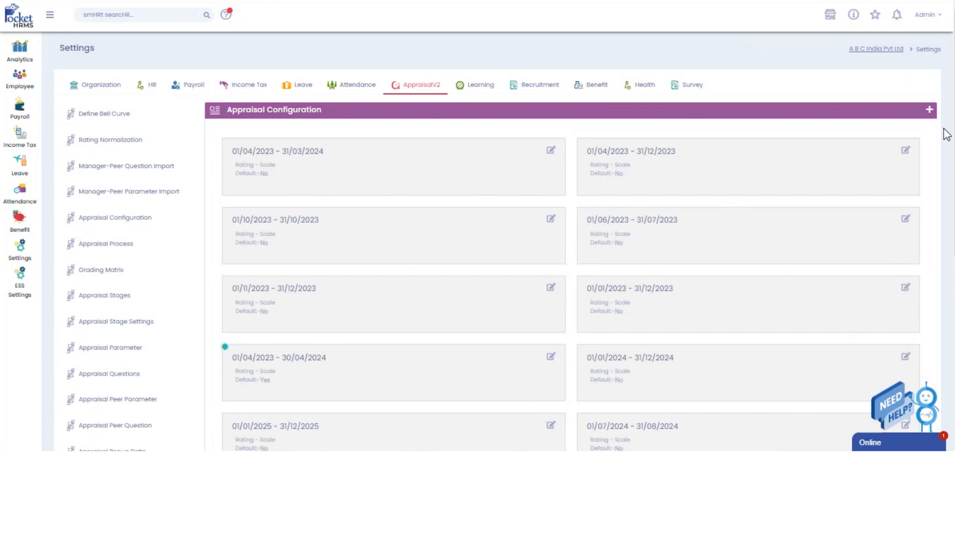
{"action": "left_click", "coordinate": [930, 109]}
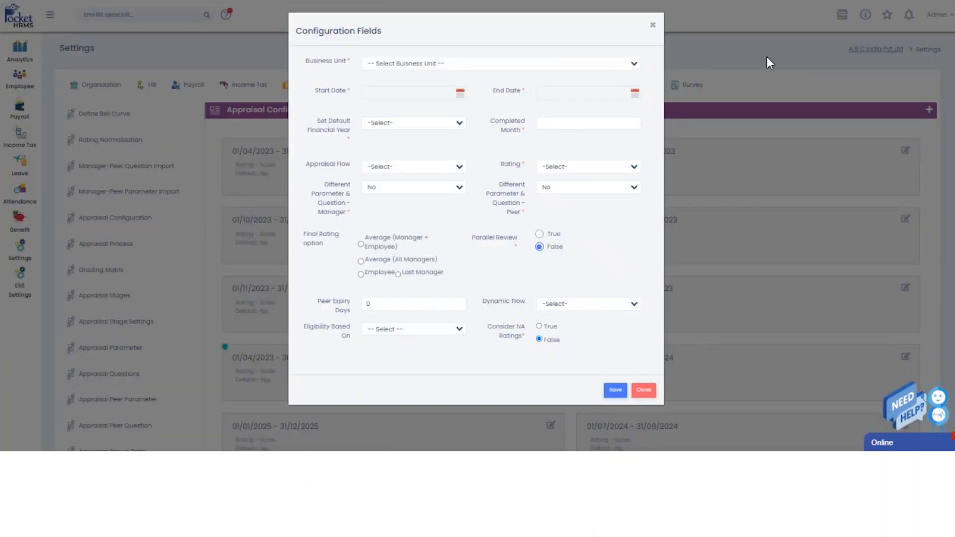
{"action": "left_click", "coordinate": [564, 63]}
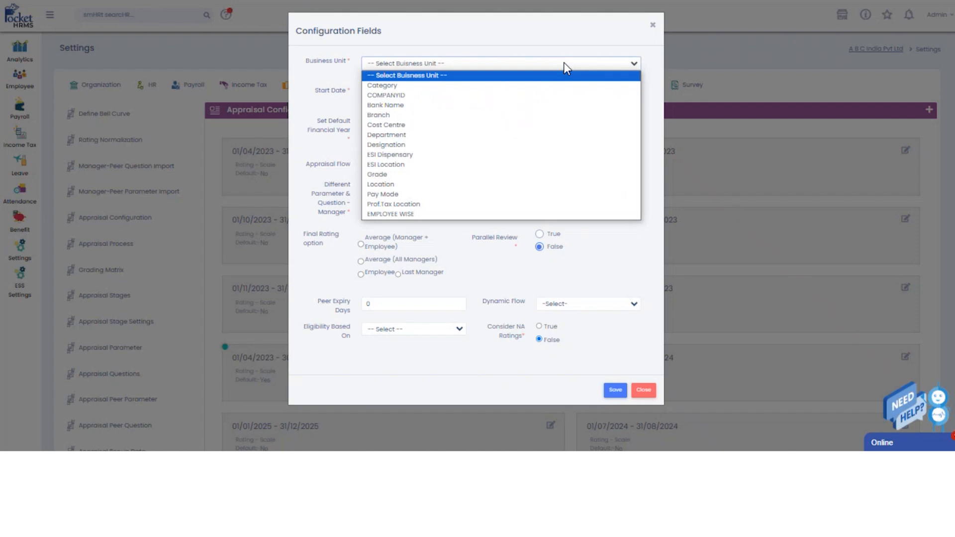
{"action": "left_click", "coordinate": [424, 217]}
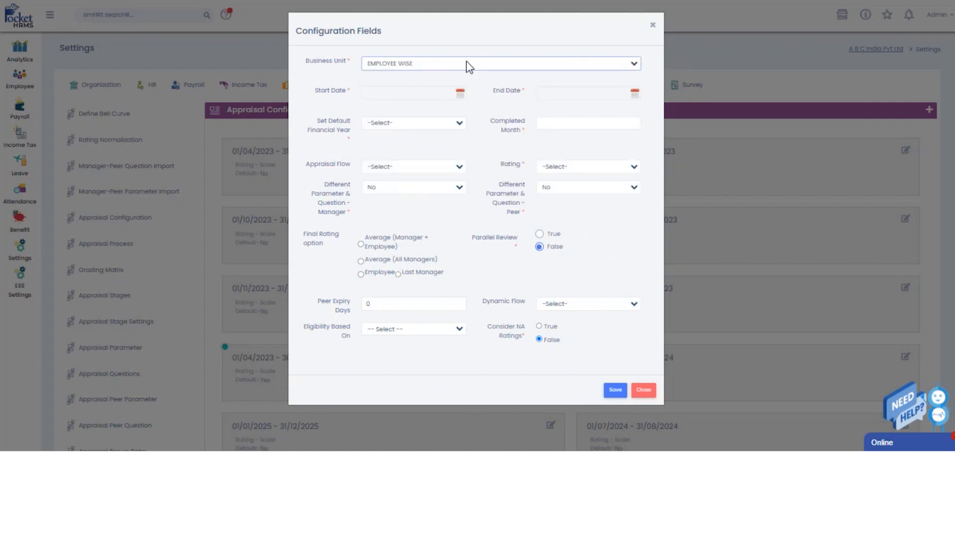
- Set the configuration's start date to 01/04/2024 and its end date to 30/09/2024
{"action": "left_click", "coordinate": [460, 97]}
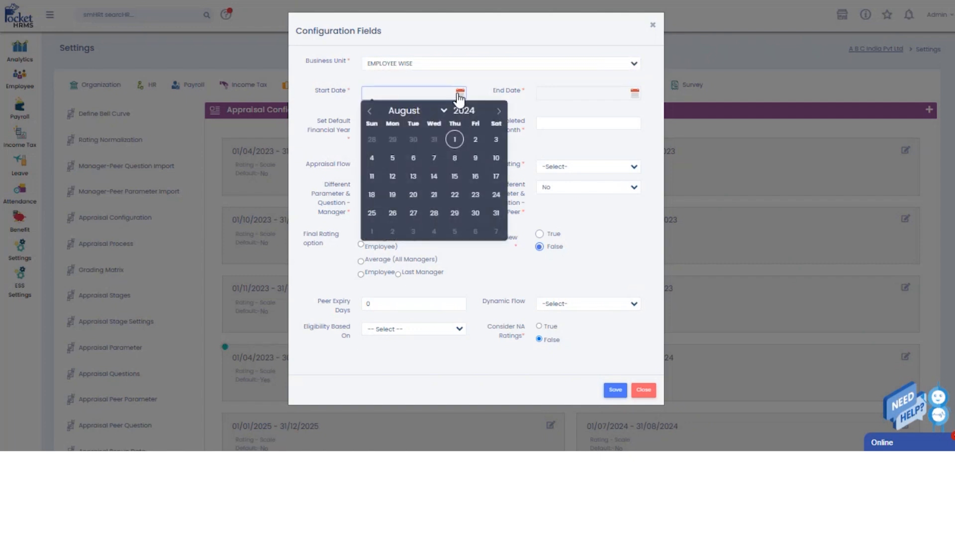
{"action": "left_click", "coordinate": [442, 113]}
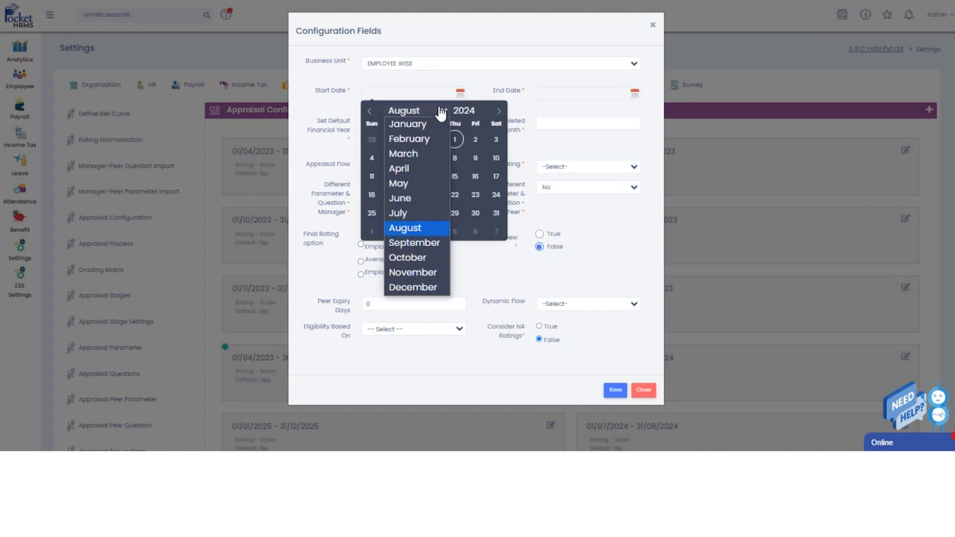
{"action": "left_click", "coordinate": [419, 167]}
{"action": "left_click", "coordinate": [393, 139]}
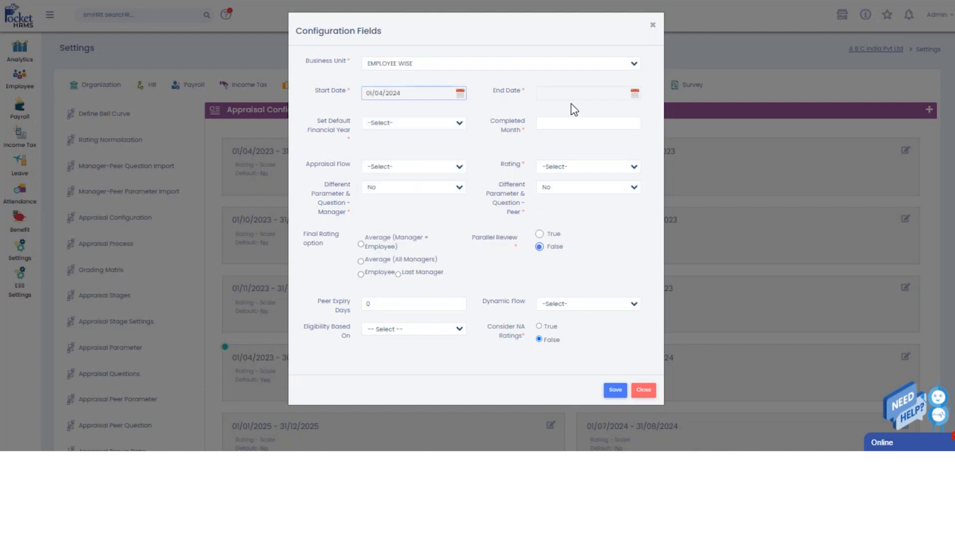
{"action": "left_click", "coordinate": [572, 97]}
{"action": "left_click", "coordinate": [616, 111]}
{"action": "left_click", "coordinate": [592, 243]}
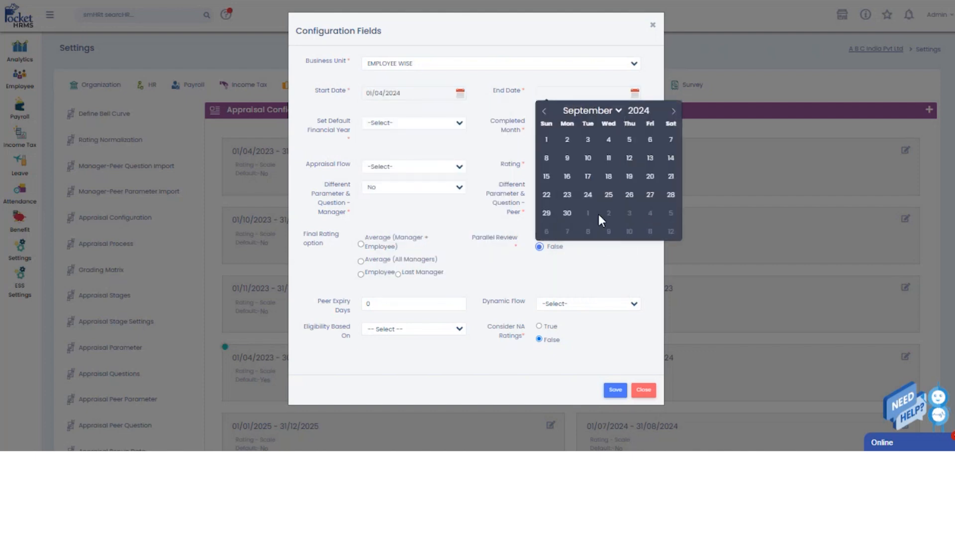
{"action": "left_click", "coordinate": [567, 214]}
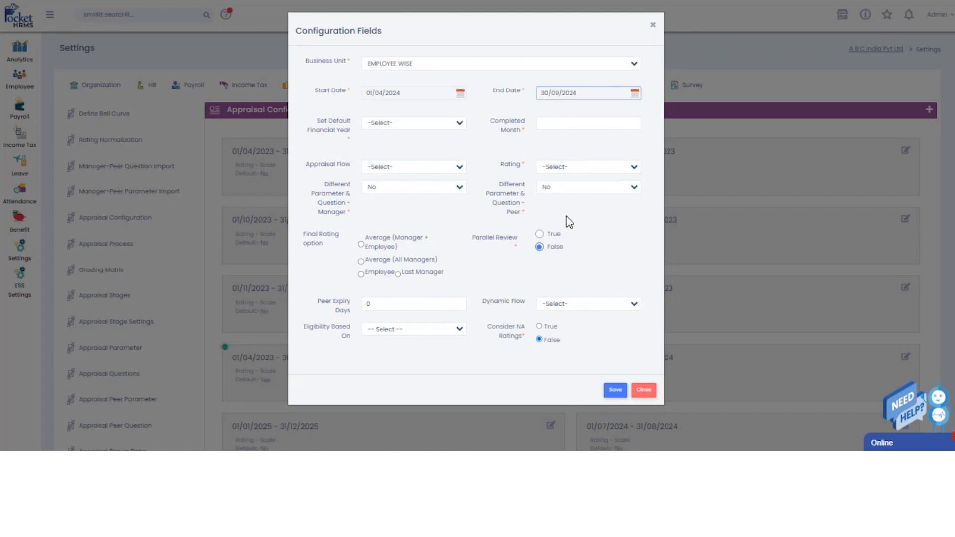
- Set the default financial year option to Yes and the completed month to 1
{"action": "left_click", "coordinate": [458, 125]}
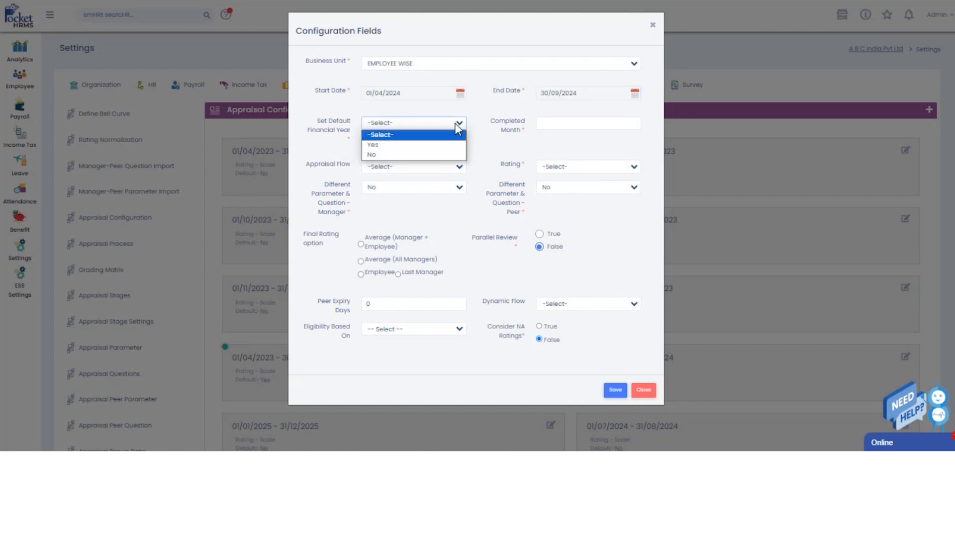
{"action": "left_click", "coordinate": [390, 146]}
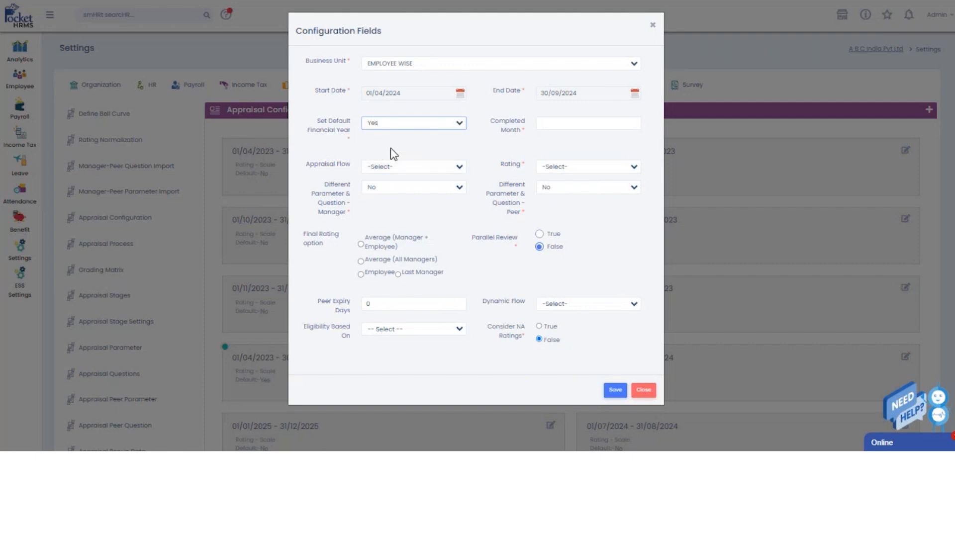
{"action": "left_click", "coordinate": [565, 127]}
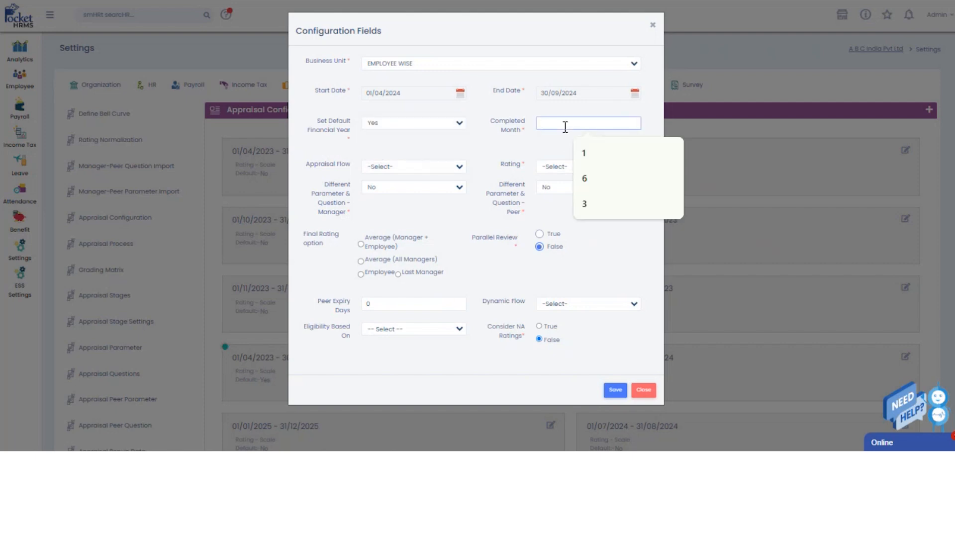
{"action": "type", "text": "1"}
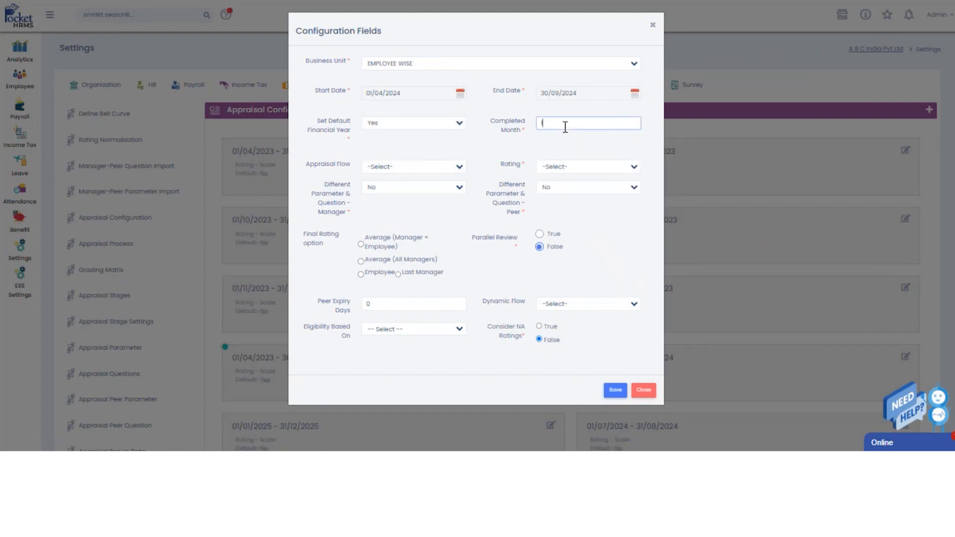
- Set the rating type to Scale with a maximum rating value of 5
{"action": "left_click", "coordinate": [446, 166]}
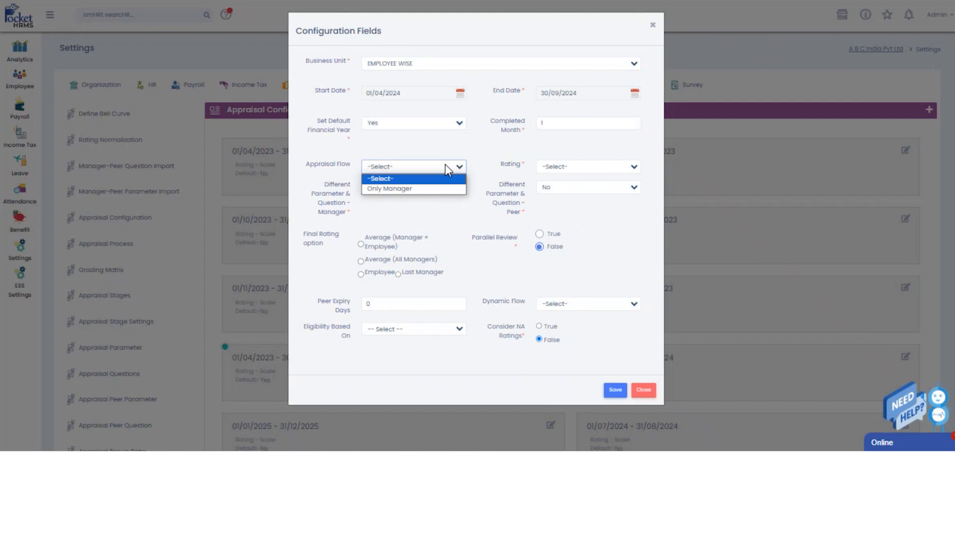
{"action": "left_click", "coordinate": [485, 168]}
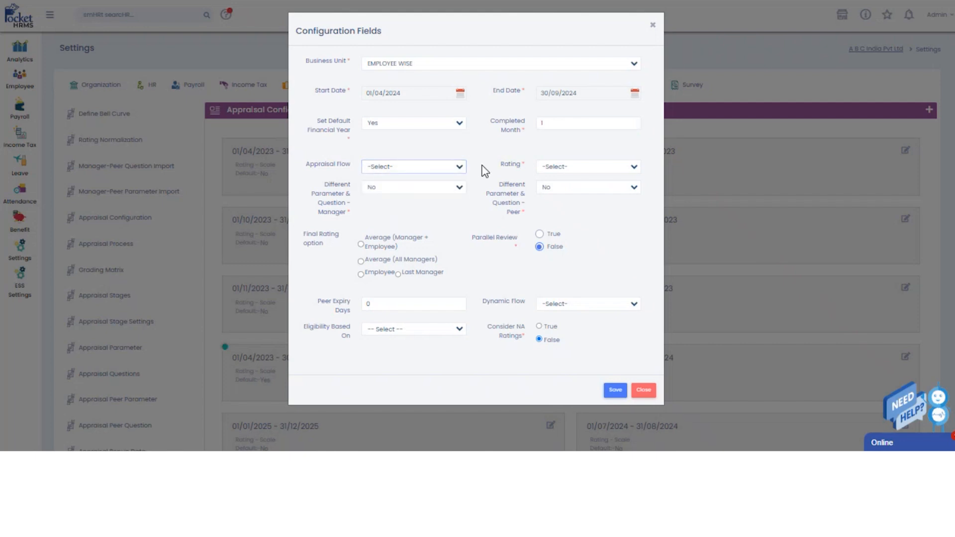
{"action": "left_click", "coordinate": [570, 165]}
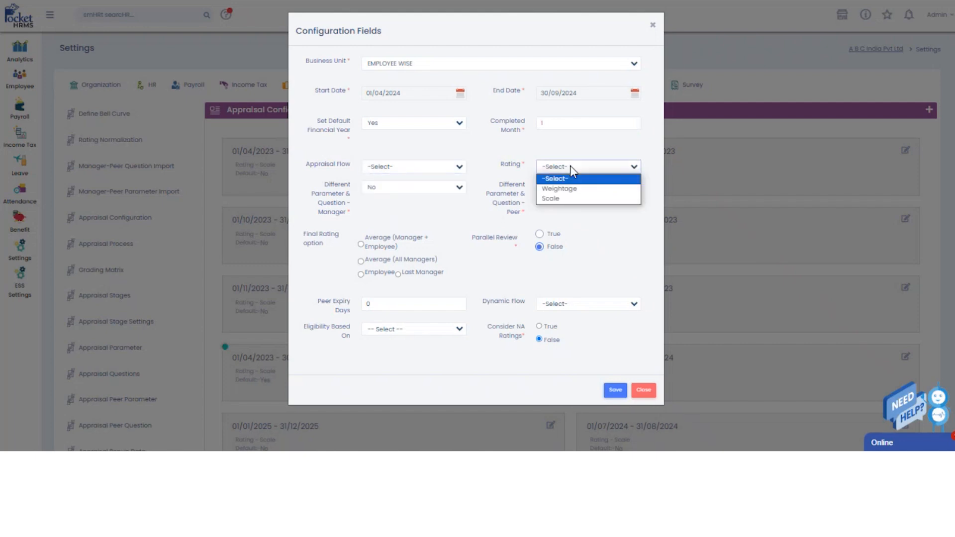
{"action": "left_click", "coordinate": [578, 198]}
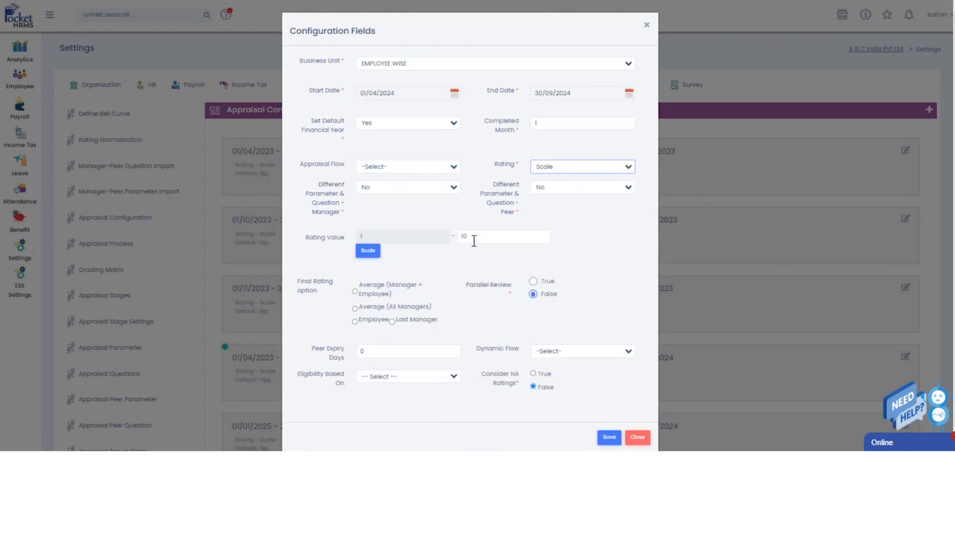
{"action": "left_click", "coordinate": [494, 238]}
{"action": "key", "text": "BackSpace"}
{"action": "type", "text": "5"}
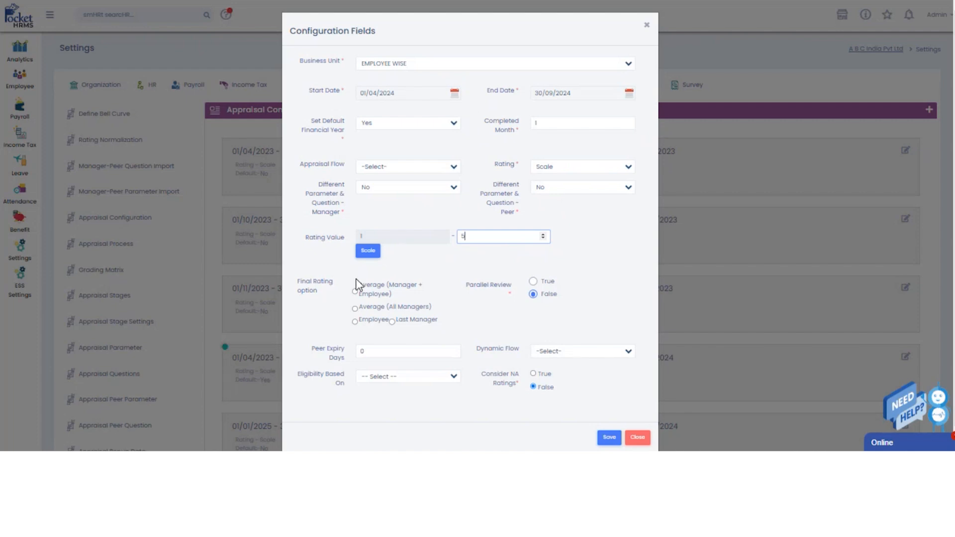
- Label scale ratings 1 to 5 as Poor, Needs Improvement, Average, Good and Excellent, and submit the scale range
{"action": "left_click", "coordinate": [368, 250]}
{"action": "left_click", "coordinate": [459, 71]}
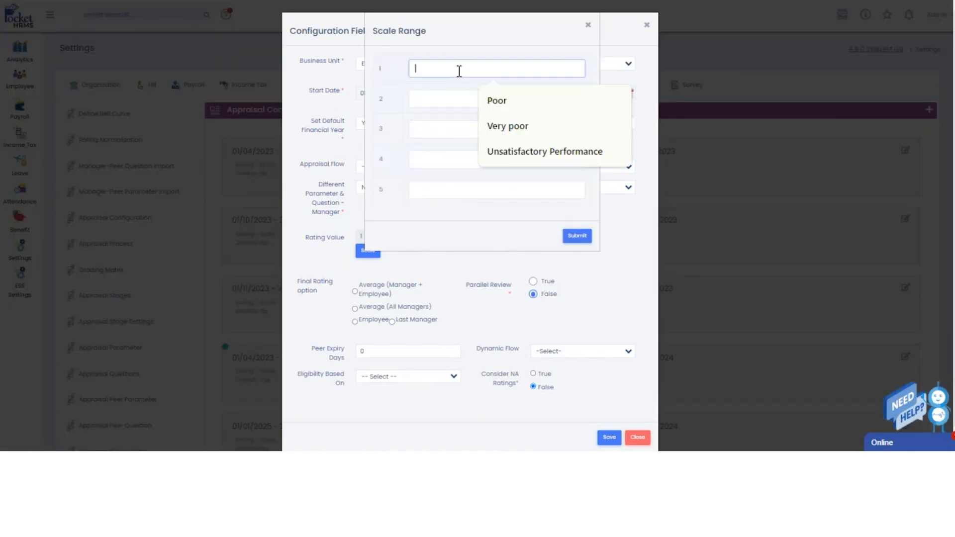
{"action": "type", "text": "Poor"}
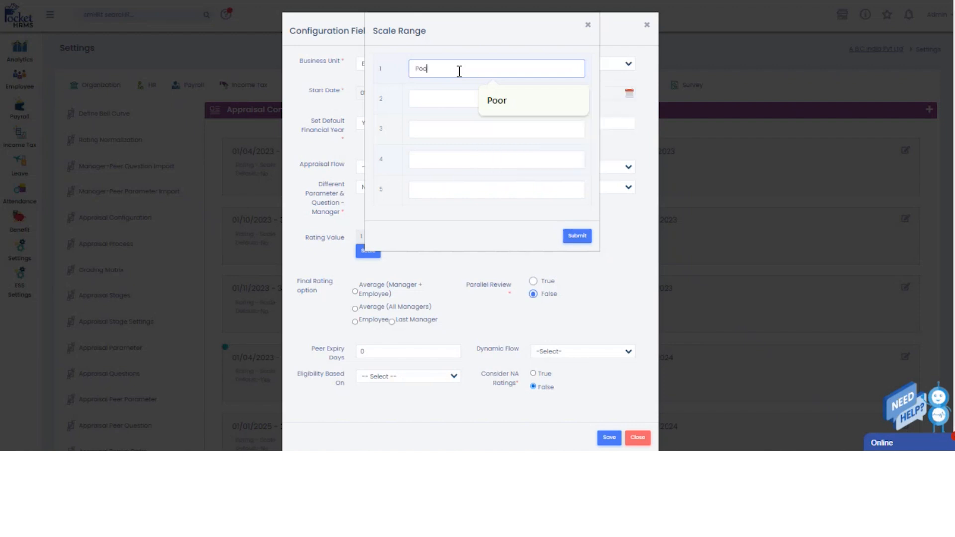
{"action": "left_click", "coordinate": [448, 97]}
{"action": "left_click", "coordinate": [503, 181]}
{"action": "left_click", "coordinate": [416, 128]}
{"action": "left_click", "coordinate": [494, 166]}
{"action": "left_click", "coordinate": [473, 160]}
{"action": "left_click", "coordinate": [496, 188]}
{"action": "left_click", "coordinate": [468, 185]}
{"action": "type", "text": "Excellent"}
{"action": "left_click", "coordinate": [489, 226]}
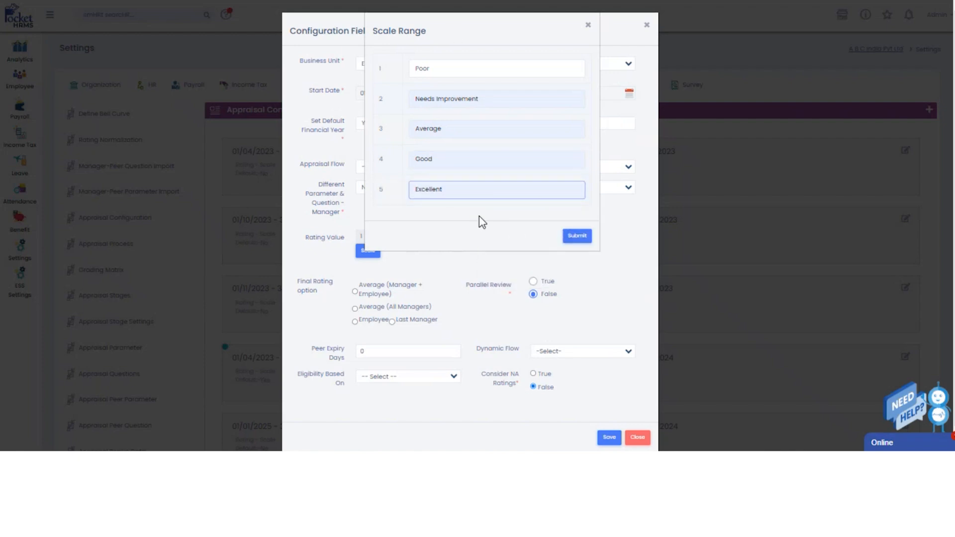
{"action": "left_click", "coordinate": [583, 238]}
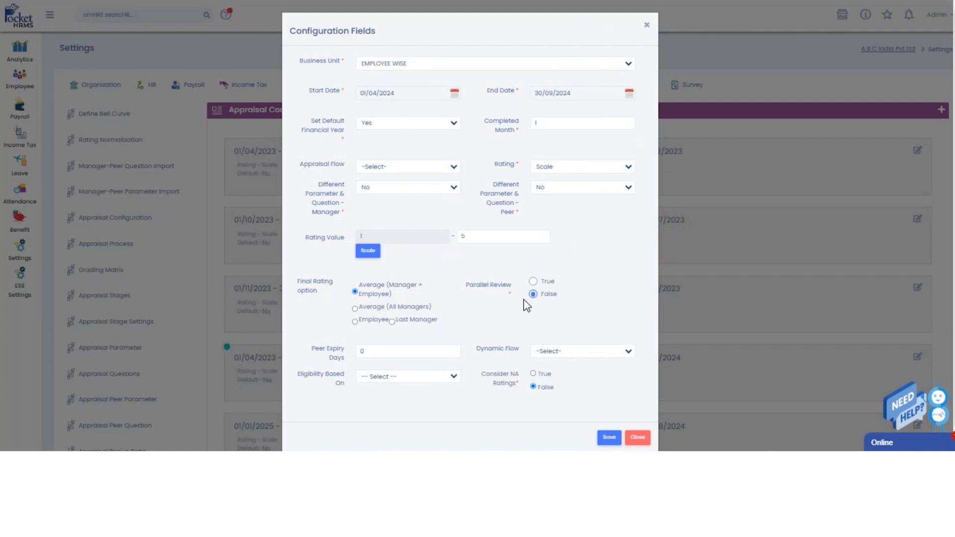
- Set the final rating option to Average (Manager + Employee), Parallel Review to True and Dynamic Flow to Global
{"action": "left_click", "coordinate": [534, 283]}
{"action": "scroll", "coordinate": [597, 354], "scroll_direction": "down", "scroll_amount": 1}
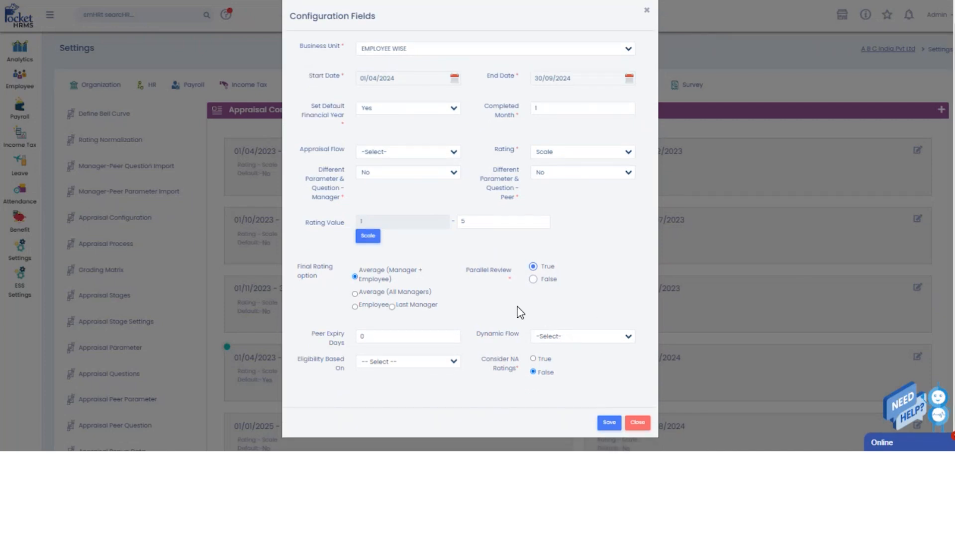
{"action": "left_click", "coordinate": [578, 345]}
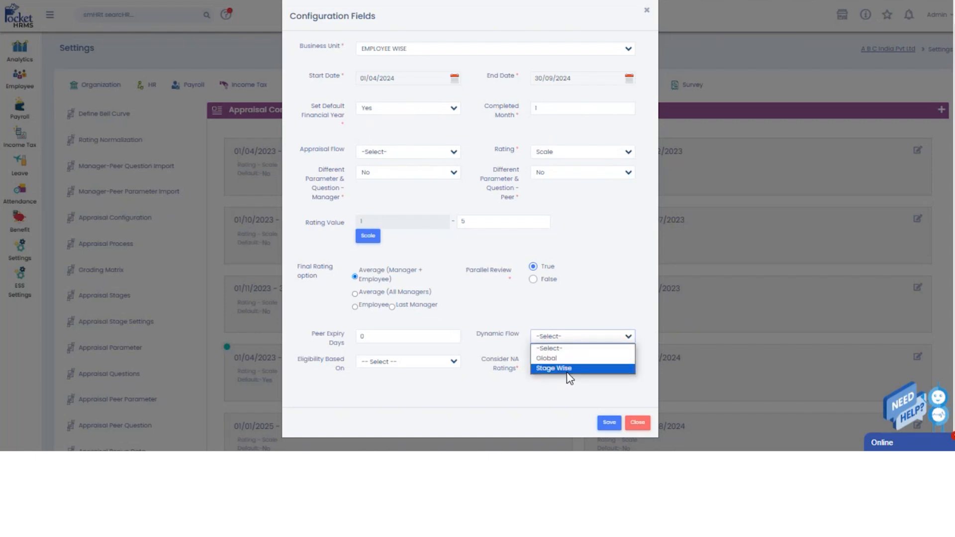
{"action": "left_click", "coordinate": [567, 359]}
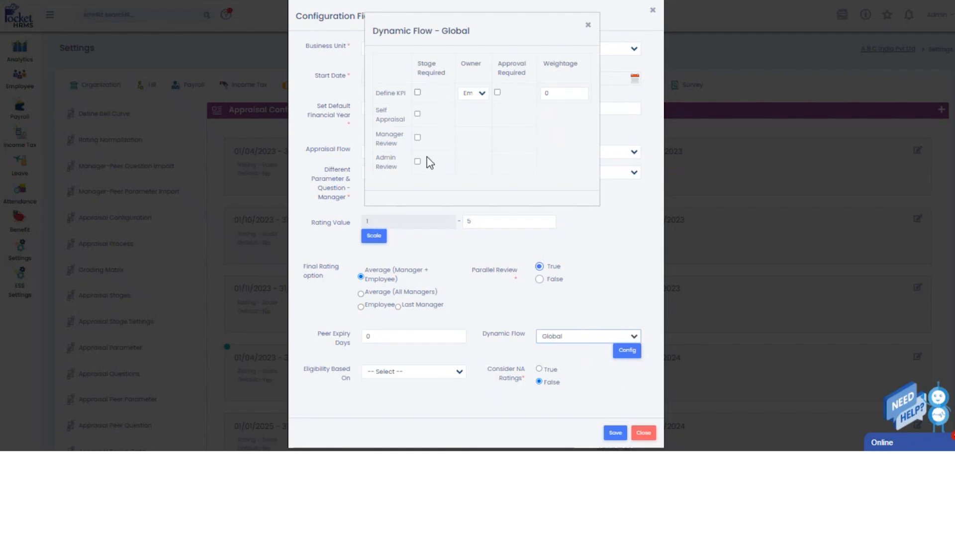
- Mark the Define KPI, Self Appraisal, Manager Review and Admin Review stages as required in the global dynamic flow
{"action": "left_click", "coordinate": [418, 93]}
{"action": "left_click", "coordinate": [418, 114]}
{"action": "left_click", "coordinate": [418, 137]}
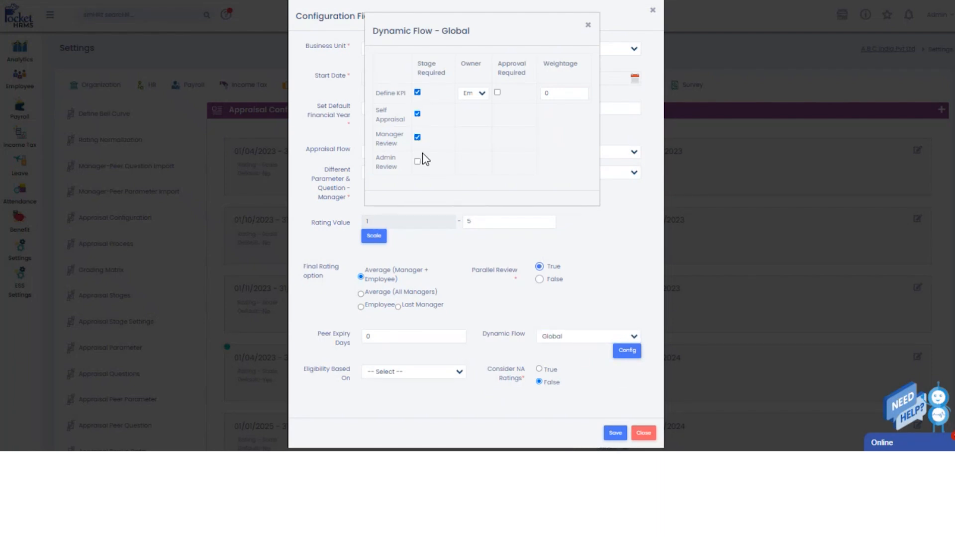
- Make Employee the Define KPI owner, require approval, set the weightage to 20 and close the dynamic flow configuration
{"action": "left_click", "coordinate": [481, 94]}
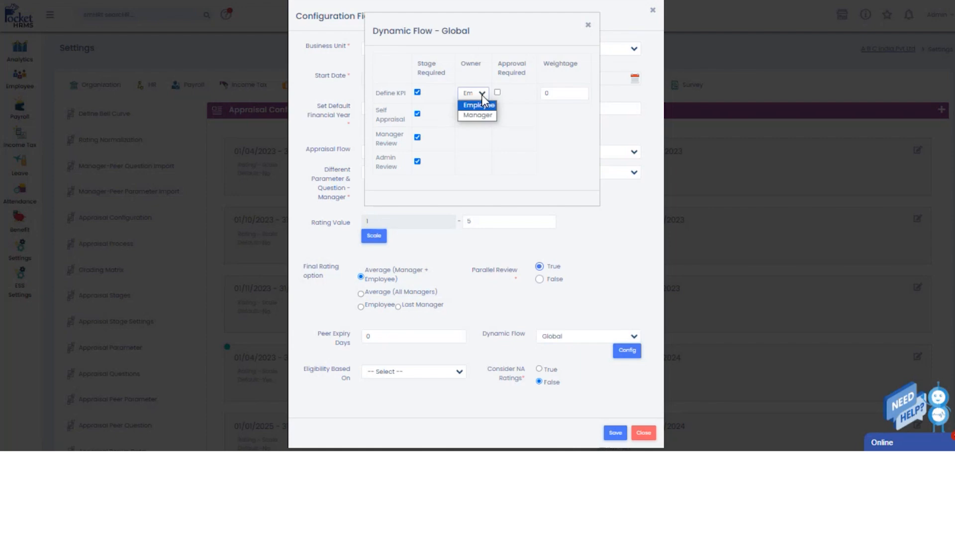
{"action": "left_click", "coordinate": [477, 105]}
{"action": "left_click", "coordinate": [497, 92]}
{"action": "left_click", "coordinate": [581, 95]}
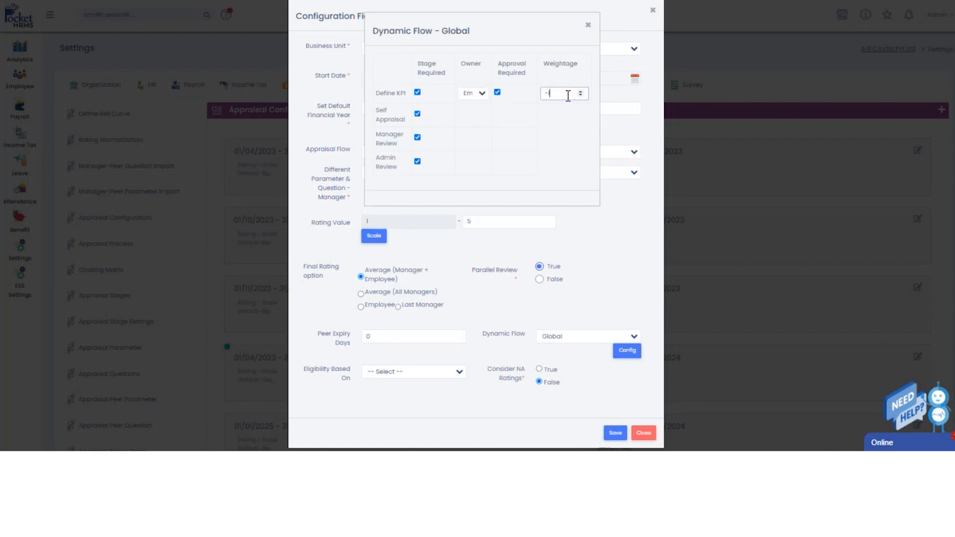
{"action": "type", "text": "10"}
{"action": "key", "text": "BackSpace"}
{"action": "key", "text": "BackSpace"}
{"action": "type", "text": "20"}
{"action": "left_click", "coordinate": [588, 26]}
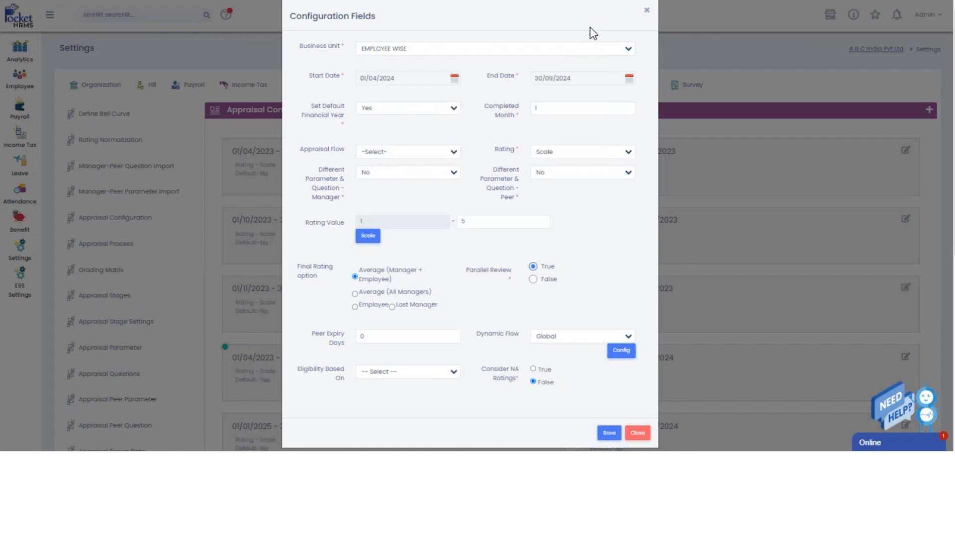
- Base eligibility on Date of Joining, set Consider NA Ratings to True and save the appraisal configuration
{"action": "left_click", "coordinate": [429, 373]}
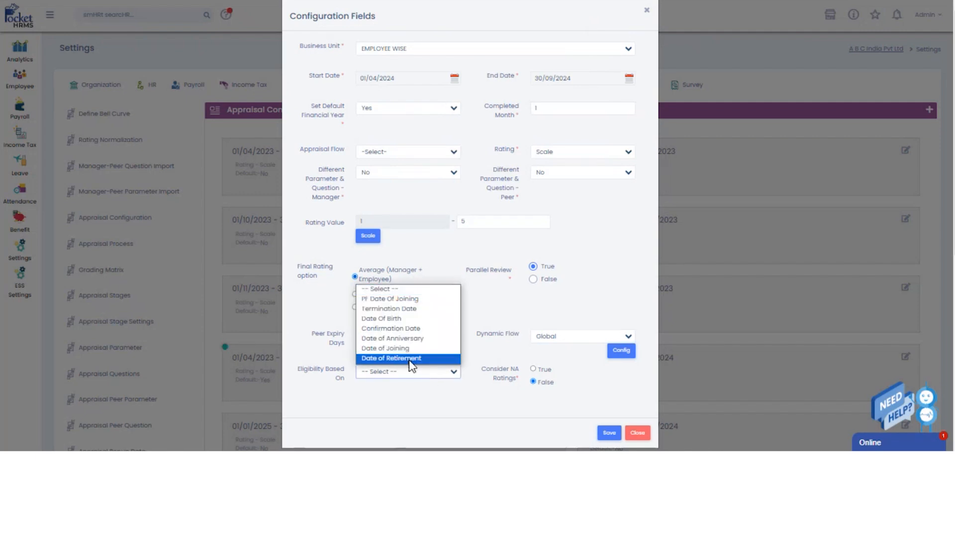
{"action": "left_click", "coordinate": [398, 349]}
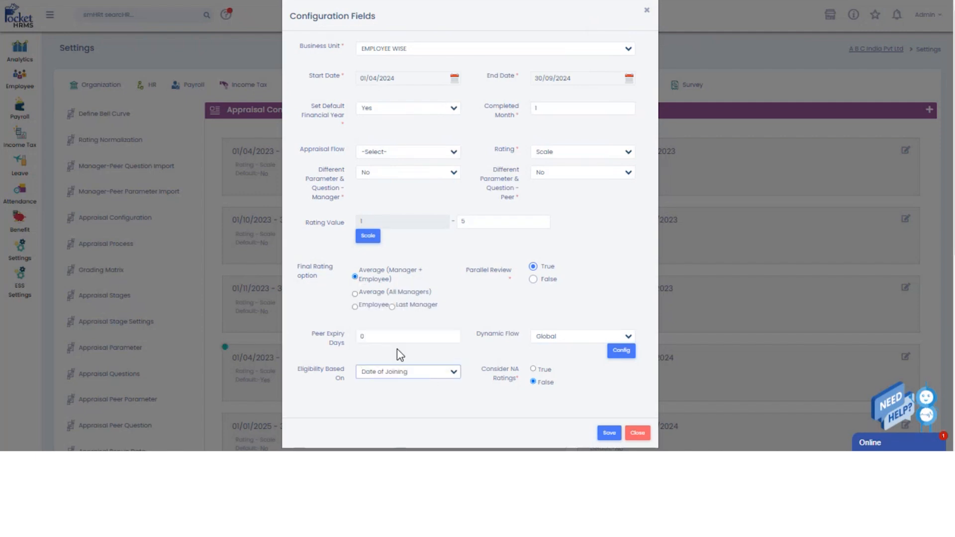
{"action": "left_click", "coordinate": [533, 369]}
{"action": "left_click", "coordinate": [610, 434]}
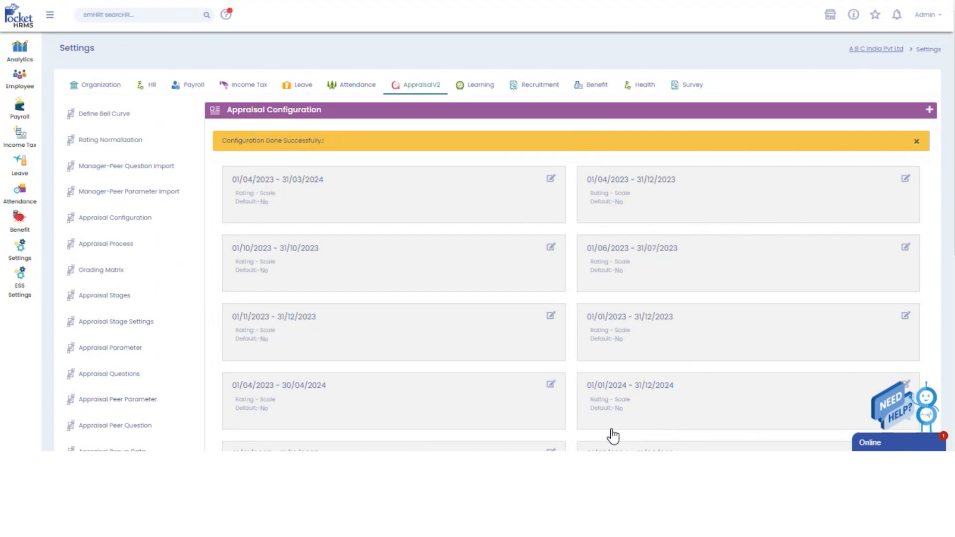
- Set the appraisal process to 180 and save the setting
{"action": "left_click", "coordinate": [120, 247]}
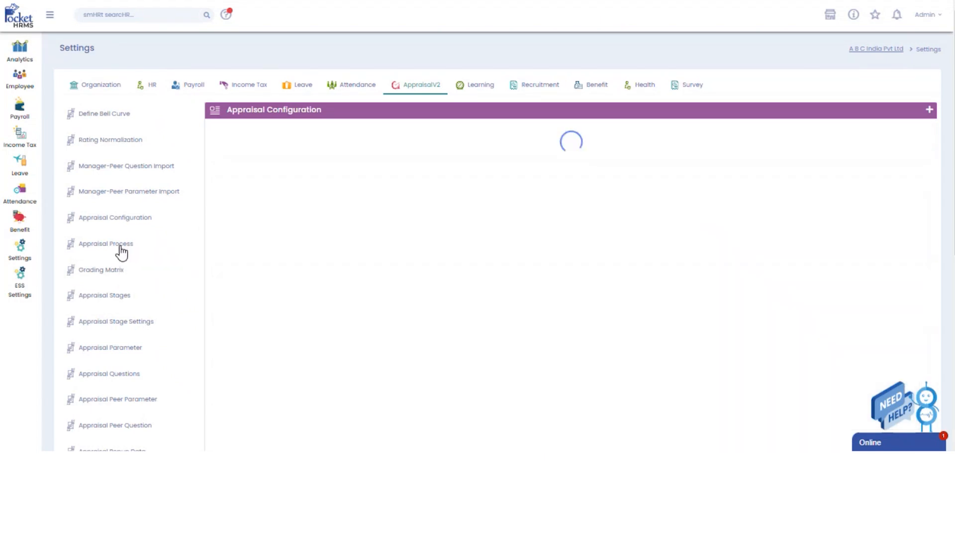
{"action": "left_click", "coordinate": [409, 135]}
{"action": "left_click", "coordinate": [419, 171]}
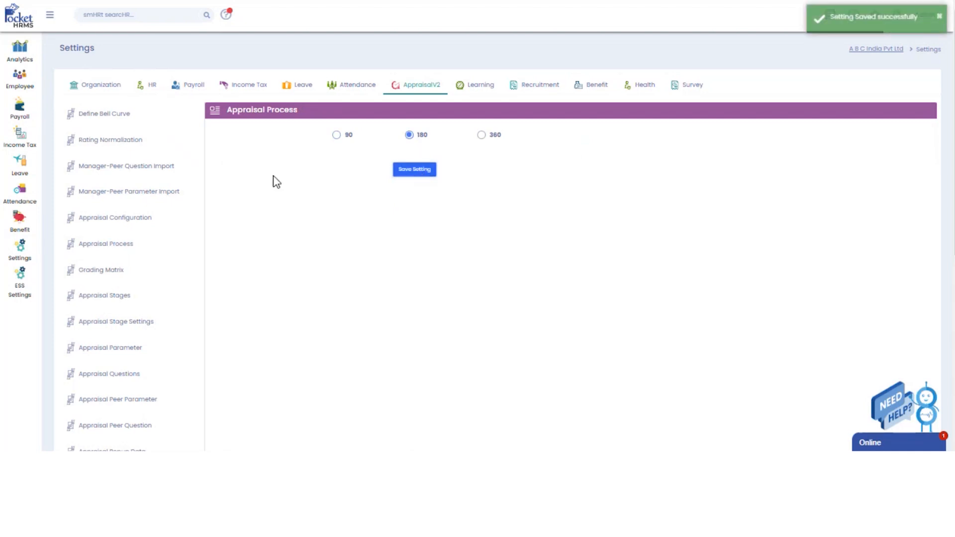
- Create a new appraisal stage for ABC001 in the Appraisal Stages settings and name it Annual Appraisal Cycle
{"action": "left_click", "coordinate": [124, 298]}
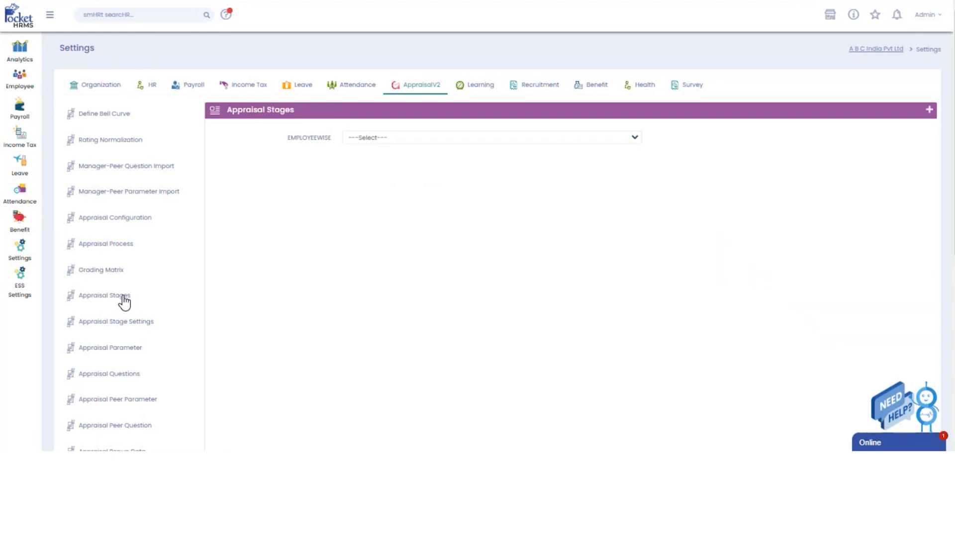
{"action": "left_click", "coordinate": [434, 140]}
{"action": "left_click", "coordinate": [381, 271]}
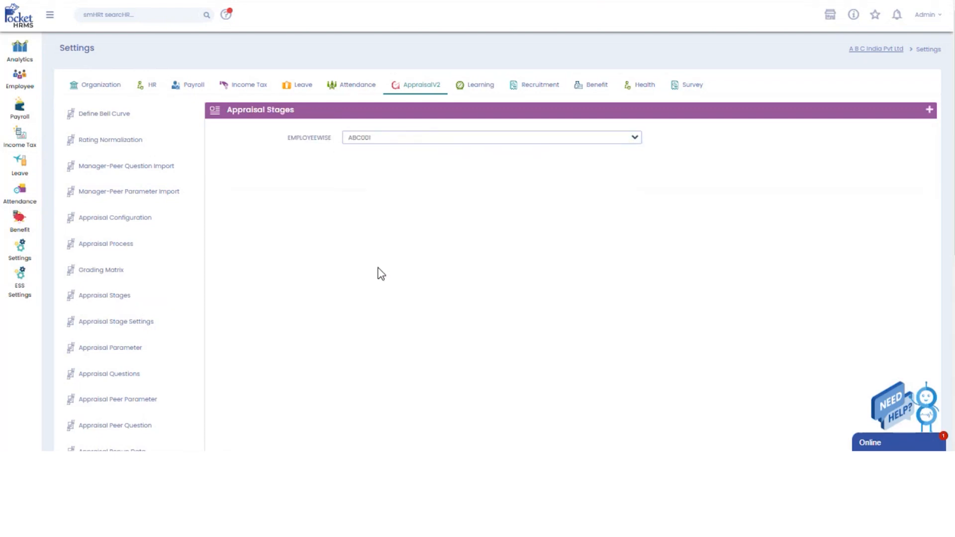
{"action": "left_click", "coordinate": [929, 110]}
{"action": "left_click", "coordinate": [493, 59]}
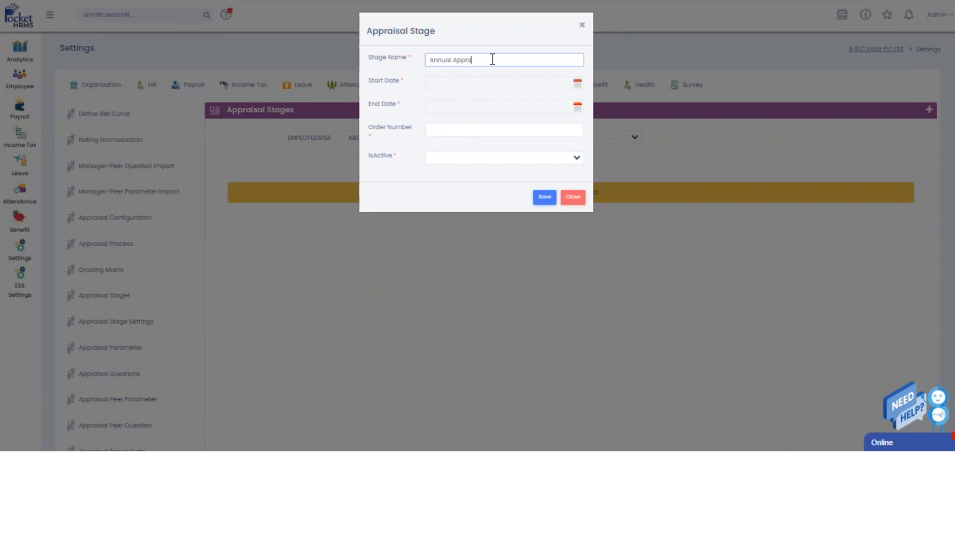
{"action": "type", "text": "cle"}
- Set the new appraisal stage's start date to 01/04/2024 and its end date to 30/09/2024
{"action": "left_click", "coordinate": [527, 84]}
{"action": "left_click", "coordinate": [485, 101]}
{"action": "left_click", "coordinate": [463, 158]}
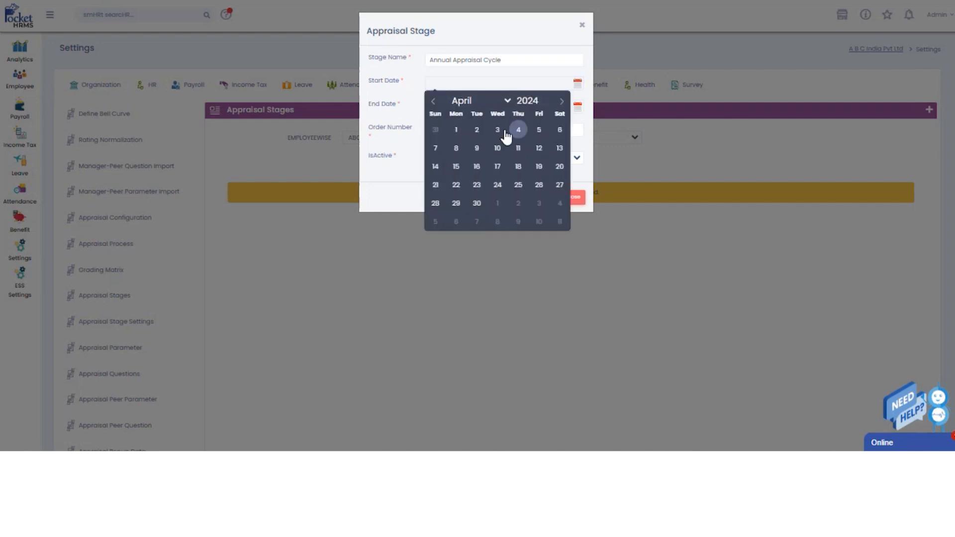
{"action": "left_click", "coordinate": [456, 129]}
{"action": "left_click", "coordinate": [483, 107]}
{"action": "left_click", "coordinate": [480, 124]}
{"action": "left_click", "coordinate": [462, 256]}
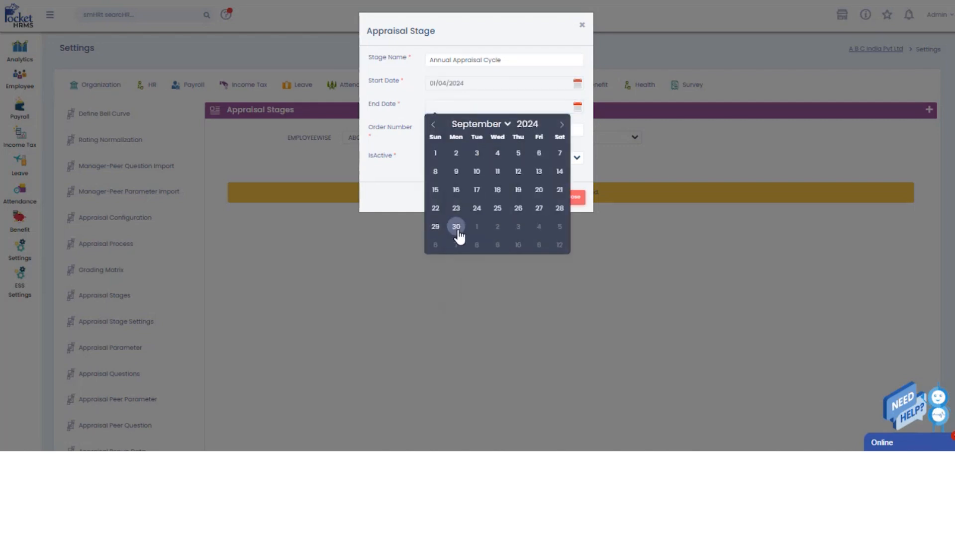
{"action": "left_click", "coordinate": [456, 227]}
- Give the Annual Appraisal Cycle stage order number 1, mark it as active and save it
{"action": "left_click", "coordinate": [478, 130]}
{"action": "type", "text": "1"}
{"action": "left_click", "coordinate": [461, 158]}
{"action": "left_click", "coordinate": [457, 169]}
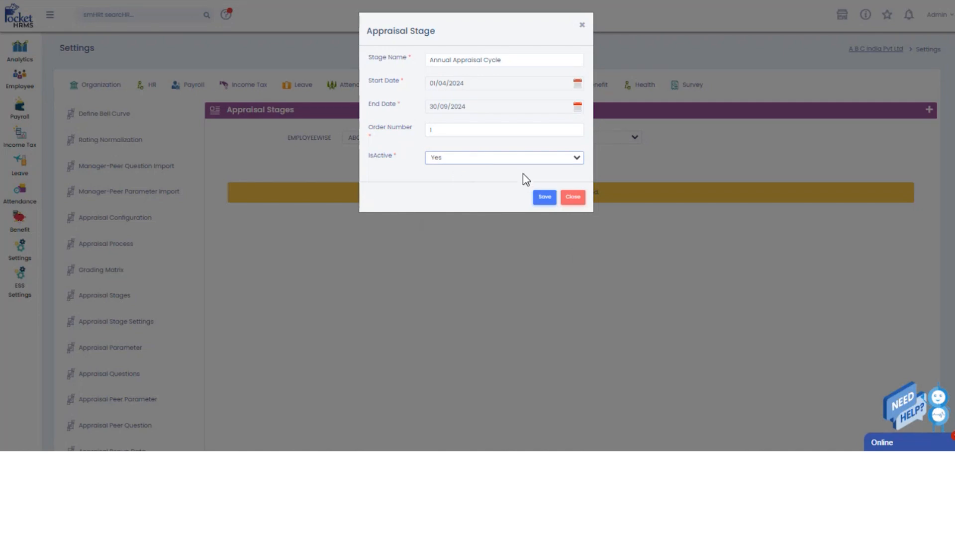
{"action": "left_click", "coordinate": [545, 197]}
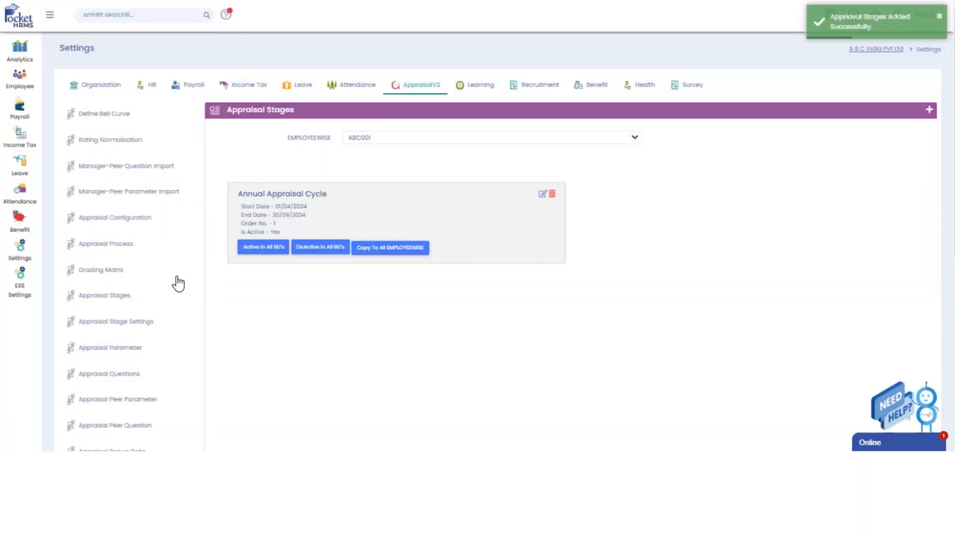
- Copy ABC001's Annual Appraisal Cycle stage to all employees in the Appraisal Stages settings
{"action": "left_click", "coordinate": [110, 271]}
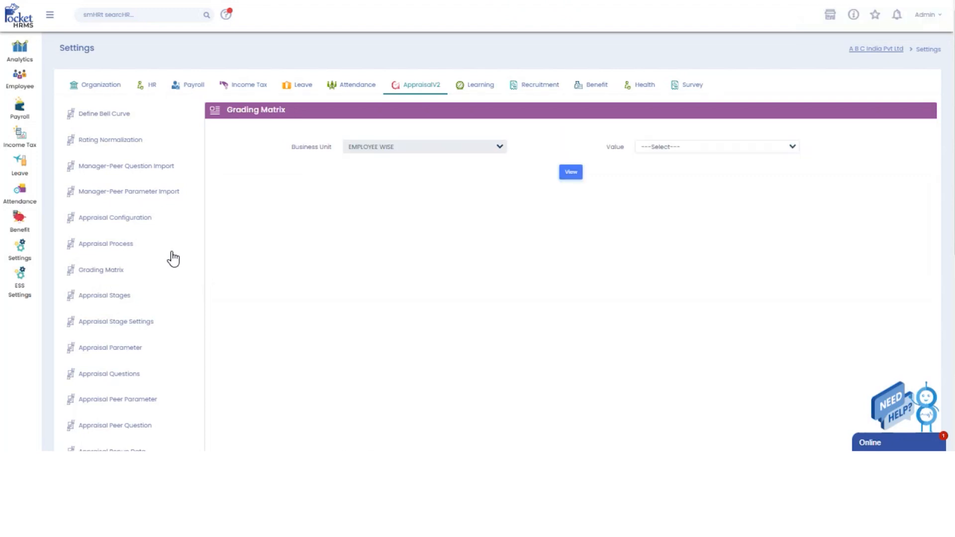
{"action": "left_click", "coordinate": [115, 296]}
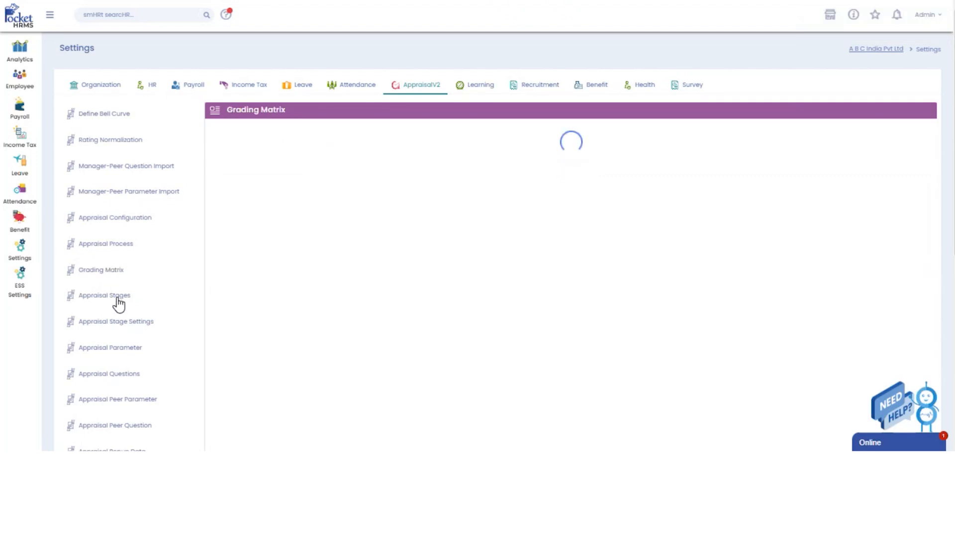
{"action": "left_click", "coordinate": [437, 138]}
{"action": "left_click", "coordinate": [382, 271]}
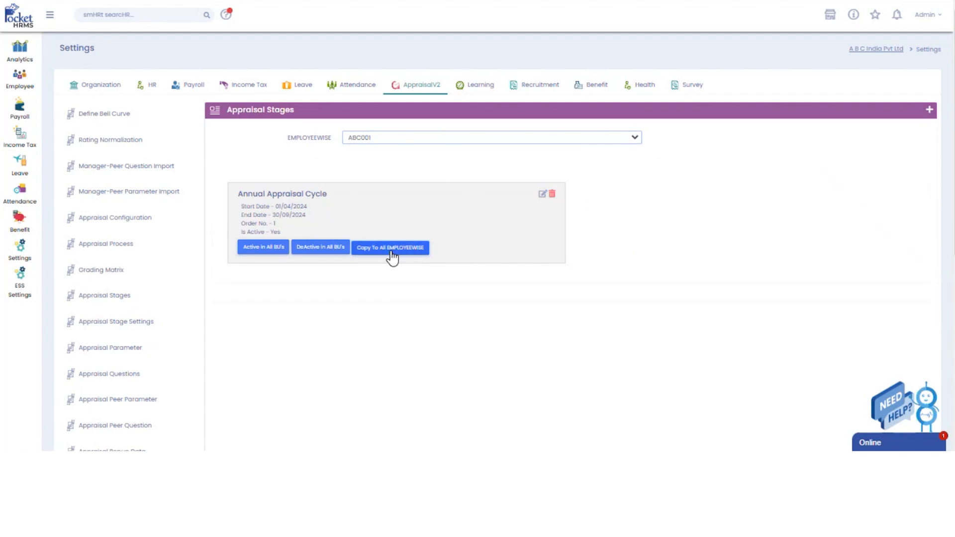
{"action": "left_click", "coordinate": [391, 252]}
{"action": "left_click", "coordinate": [543, 99]}
- View the Grading Matrix for ABC001 and start a new grading range from 1 to 20
{"action": "left_click", "coordinate": [100, 273]}
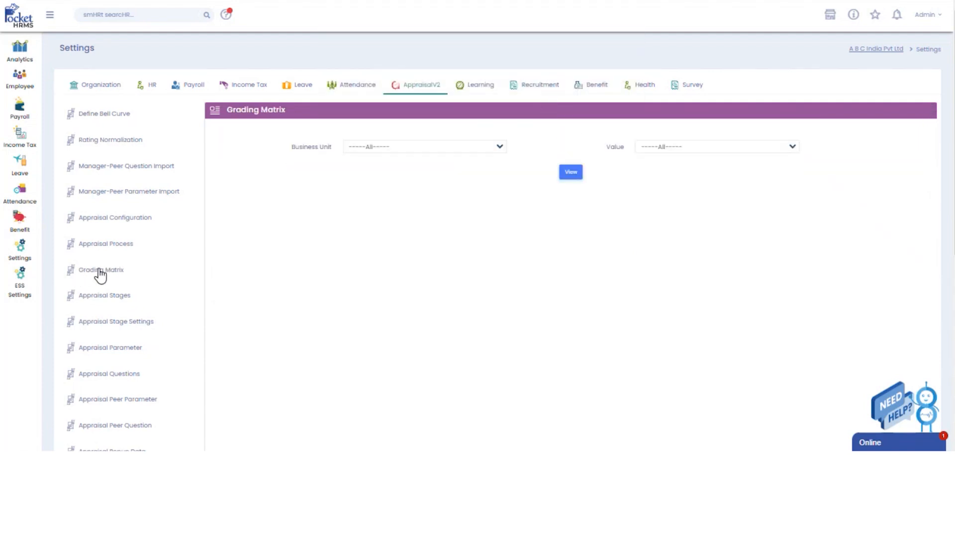
{"action": "left_click", "coordinate": [679, 146]}
{"action": "left_click", "coordinate": [663, 277]}
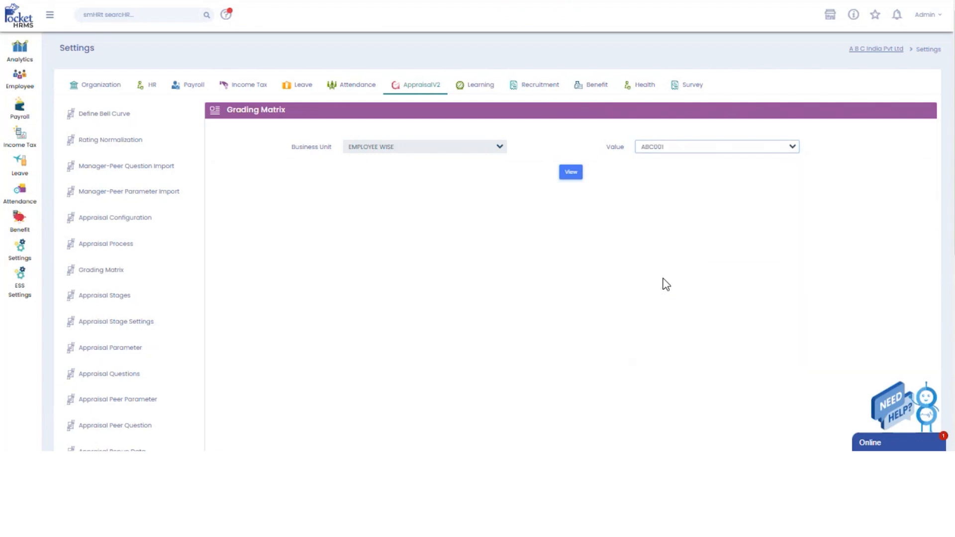
{"action": "left_click", "coordinate": [574, 172]}
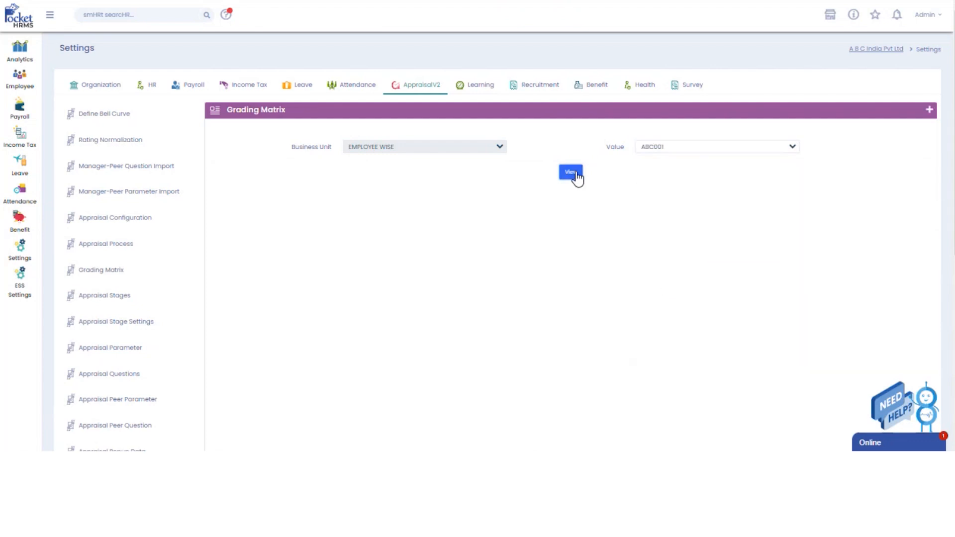
{"action": "left_click", "coordinate": [928, 110]}
{"action": "left_click", "coordinate": [471, 85]}
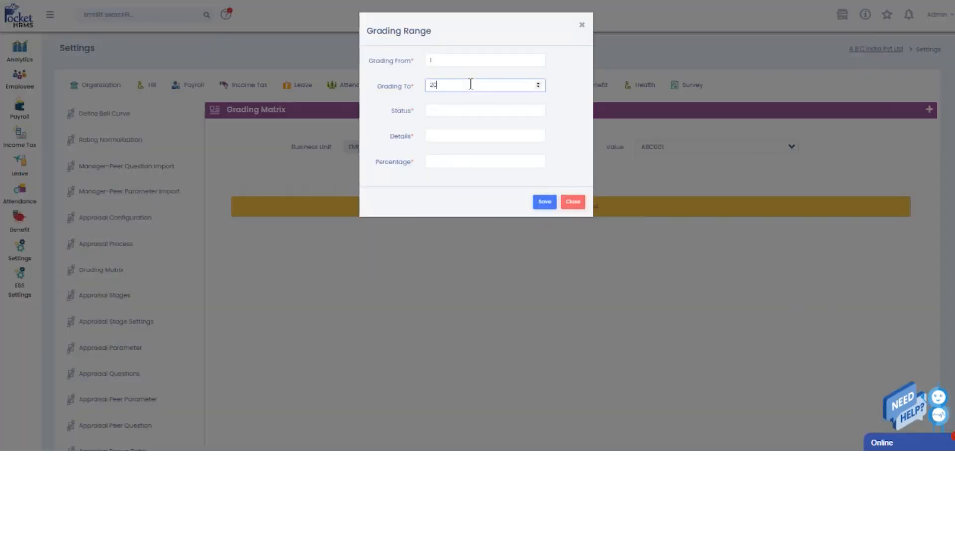
- Enter Poor Performance as the range's status and details, set the percentage to 20 and save the range
{"action": "left_click", "coordinate": [448, 110]}
{"action": "type", "text": "Poor"}
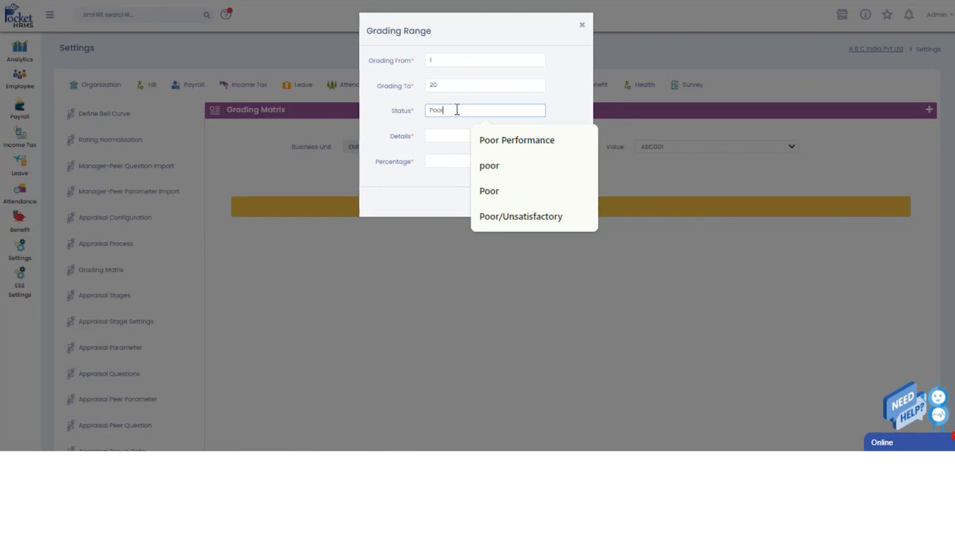
{"action": "left_click", "coordinate": [515, 140]}
{"action": "left_click_drag", "start_coordinate": [492, 111], "coordinate": [425, 118]}
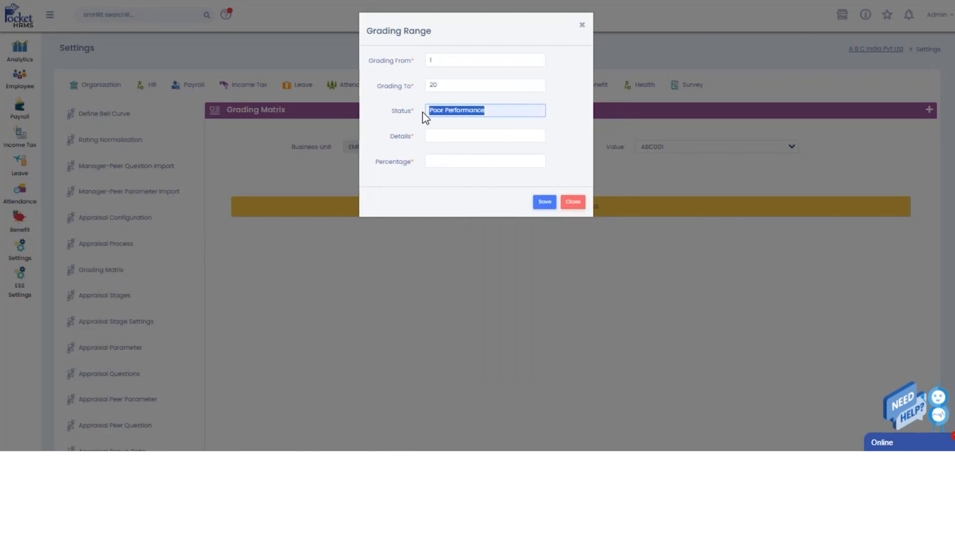
{"action": "left_click", "coordinate": [440, 130]}
{"action": "key", "text": "ctrl+v"}
{"action": "left_click", "coordinate": [461, 158]}
{"action": "type", "text": "20"}
{"action": "left_click", "coordinate": [546, 203]}
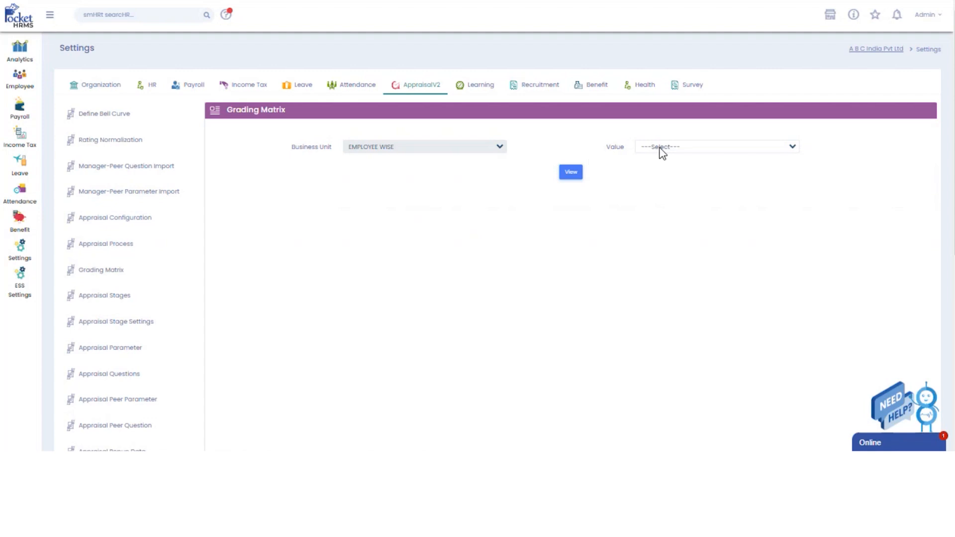
- View ABC001's grading matrix again and start a second grading range from 21 to 40
{"action": "left_click", "coordinate": [662, 152]}
{"action": "left_click", "coordinate": [661, 281]}
{"action": "left_click", "coordinate": [571, 174]}
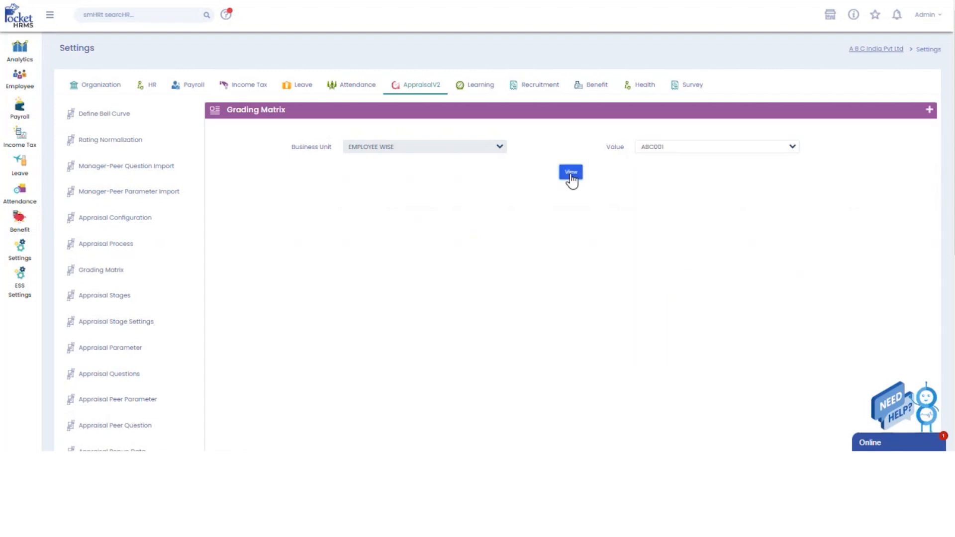
{"action": "left_click", "coordinate": [929, 110]}
{"action": "left_click", "coordinate": [465, 85]}
{"action": "type", "text": "40"}
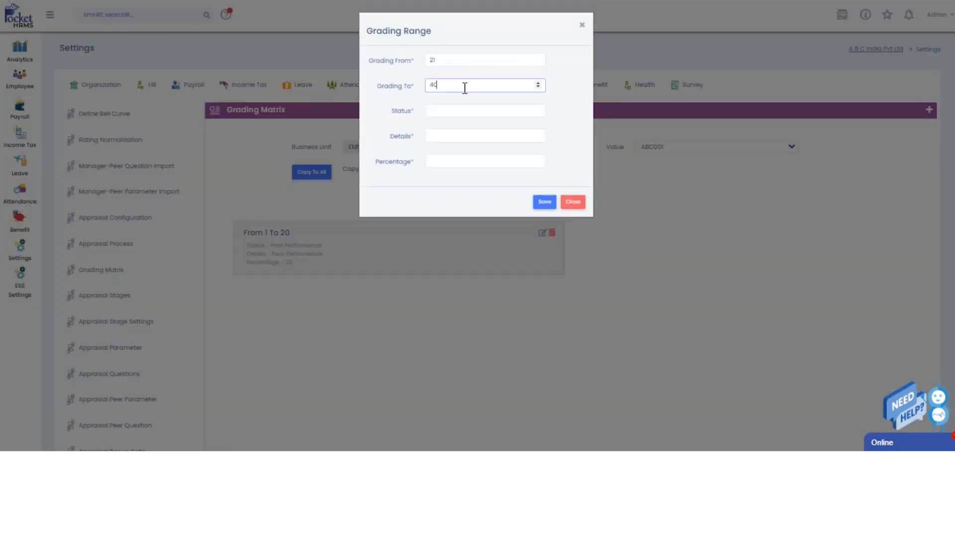
- Set the range's status to Satisfactory Performance, details to Needs Improvement and percentage to 40, and save it
{"action": "left_click", "coordinate": [463, 114]}
{"action": "type", "text": "Satisfactory Perf"}
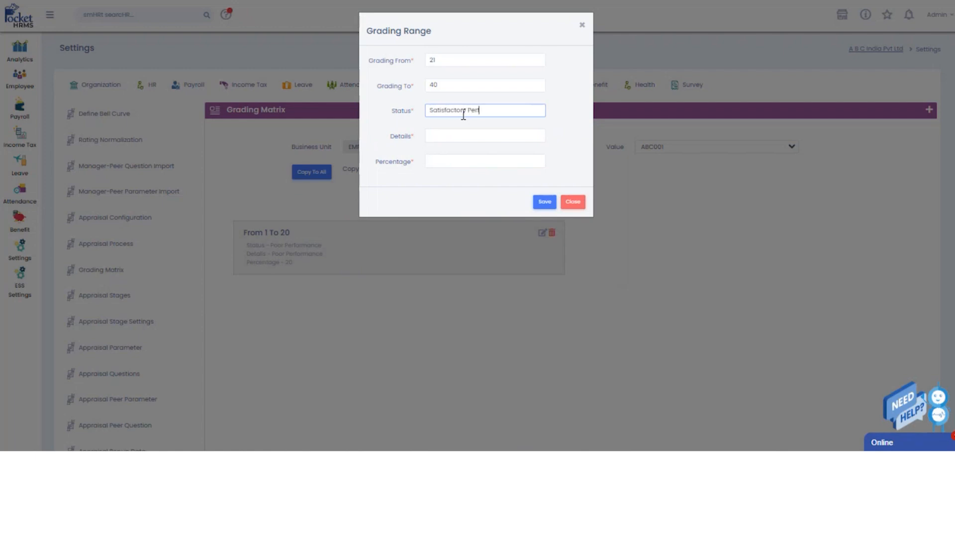
{"action": "left_click", "coordinate": [513, 136]}
{"action": "type", "text": "N"}
{"action": "left_click", "coordinate": [549, 205]}
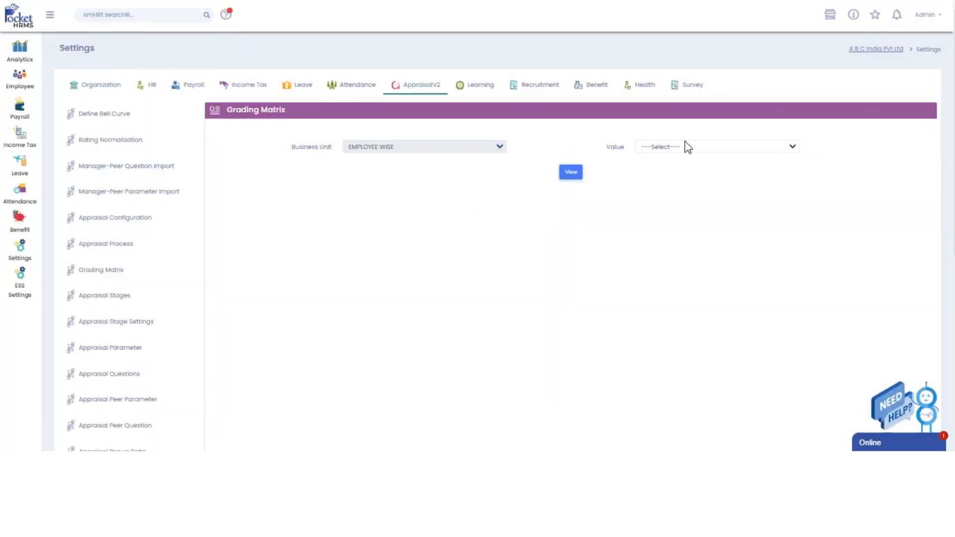
- Reload ABC001's grading matrix and start a third grading range from 41 to 60
{"action": "left_click", "coordinate": [687, 147]}
{"action": "left_click", "coordinate": [659, 168]}
{"action": "left_click", "coordinate": [573, 174]}
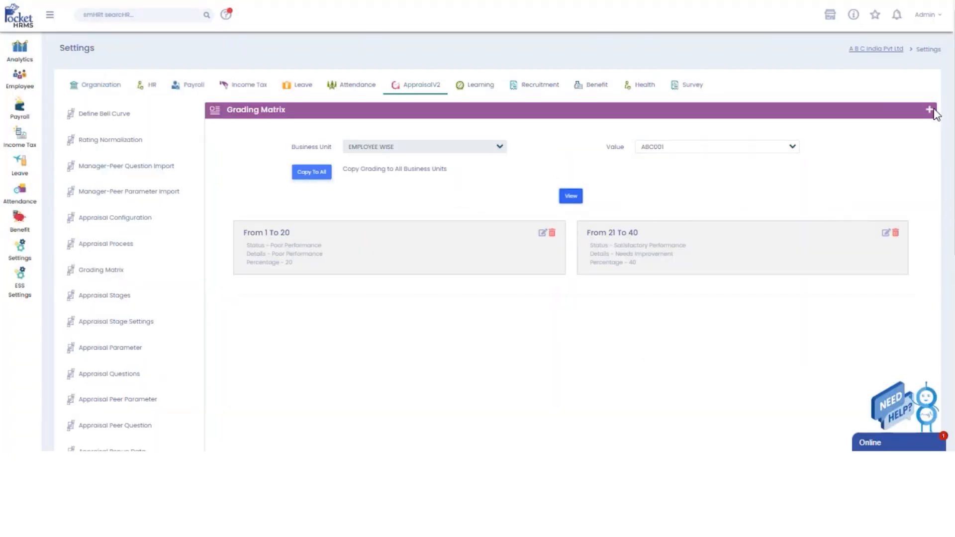
{"action": "left_click", "coordinate": [932, 110]}
{"action": "left_click", "coordinate": [508, 60]}
{"action": "type", "text": "41"}
{"action": "left_click", "coordinate": [485, 88]}
{"action": "type", "text": "60"}
- Enter Average Performance as both the status and the details of the 41 to 60 range
{"action": "left_click", "coordinate": [465, 114]}
{"action": "type", "text": "Avera"}
{"action": "left_click", "coordinate": [502, 137]}
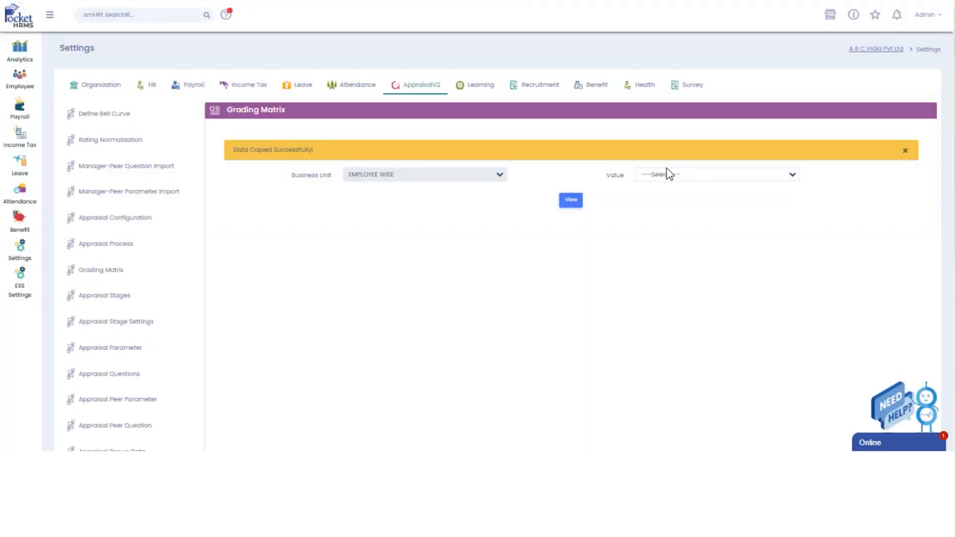
- View the grading matrix of ABC001 to check its grading ranges
{"action": "left_click", "coordinate": [667, 174]}
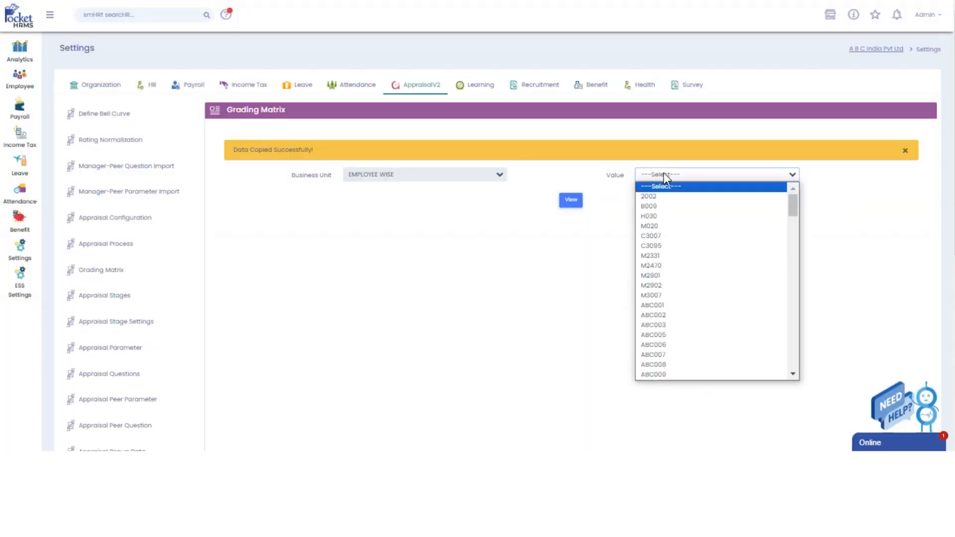
{"action": "left_click", "coordinate": [661, 305]}
{"action": "left_click", "coordinate": [574, 201]}
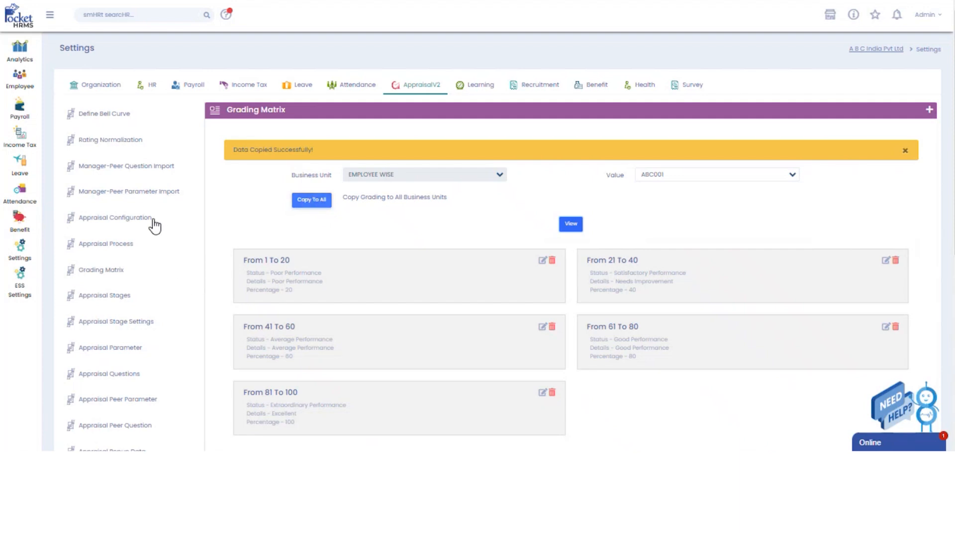
- Open the Appraisal Stage Settings for ABC001 and the Annual Appraisal Cycle stage
{"action": "left_click", "coordinate": [123, 321]}
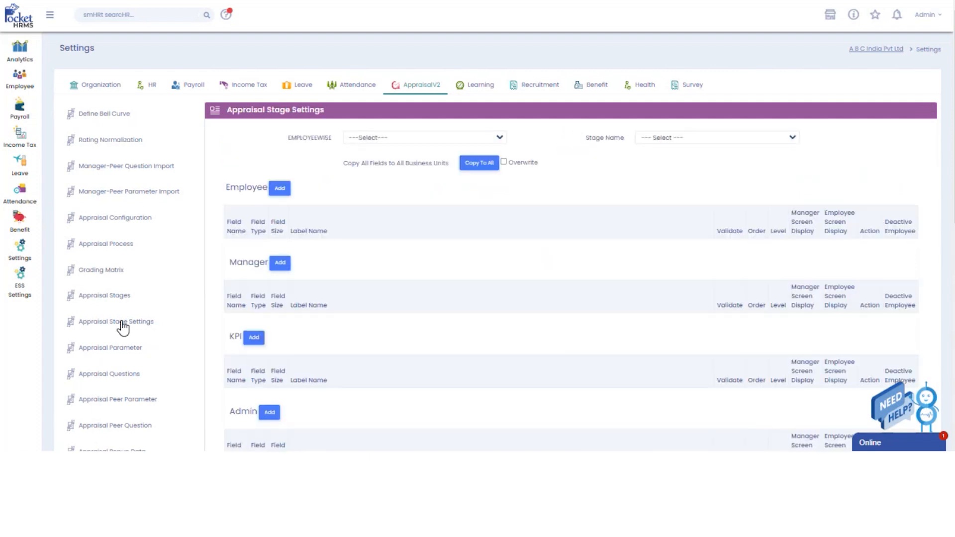
{"action": "left_click", "coordinate": [435, 137]}
{"action": "left_click", "coordinate": [416, 268]}
{"action": "left_click", "coordinate": [699, 139]}
{"action": "left_click", "coordinate": [696, 159]}
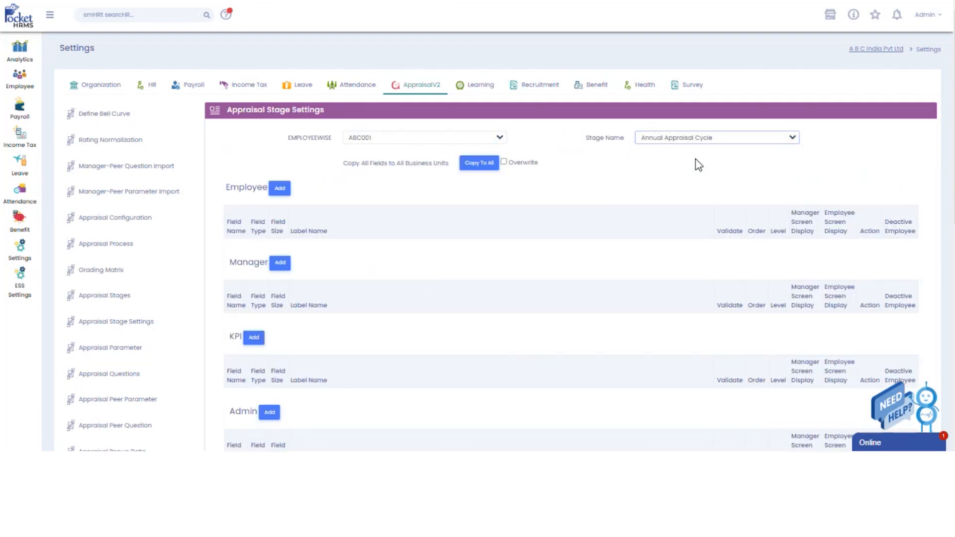
- Start a new Employee field named EC1 with field type Text and field size 999
{"action": "left_click", "coordinate": [281, 191]}
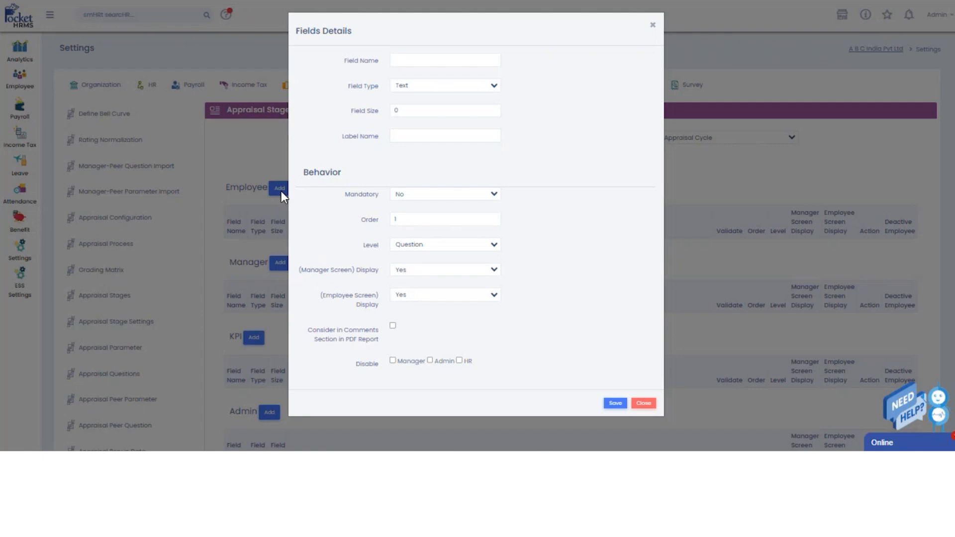
{"action": "left_click", "coordinate": [431, 59]}
{"action": "type", "text": "ECI"}
{"action": "left_click", "coordinate": [440, 85]}
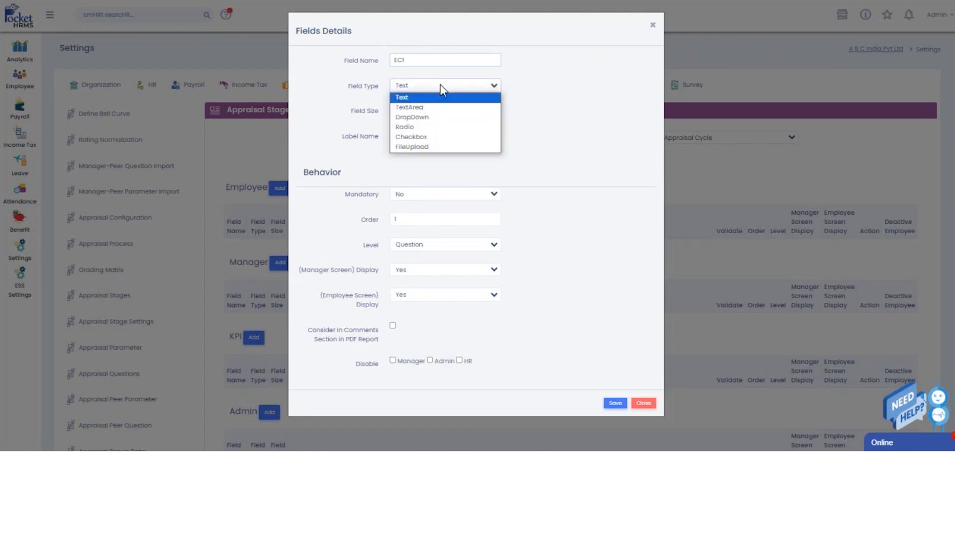
{"action": "left_click", "coordinate": [432, 98]}
{"action": "left_click", "coordinate": [424, 111]}
{"action": "type", "text": "95"}
- Label the EC1 field Employee Comments, include it in the PDF report's comments section and save it
{"action": "left_click", "coordinate": [417, 139]}
{"action": "type", "text": "Employee Comments"}
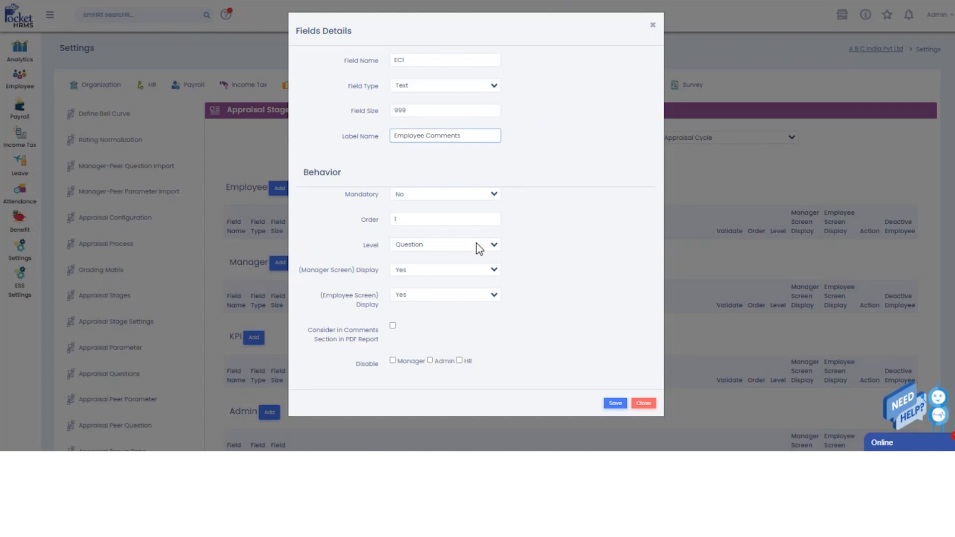
{"action": "left_click", "coordinate": [393, 326]}
{"action": "left_click", "coordinate": [619, 403]}
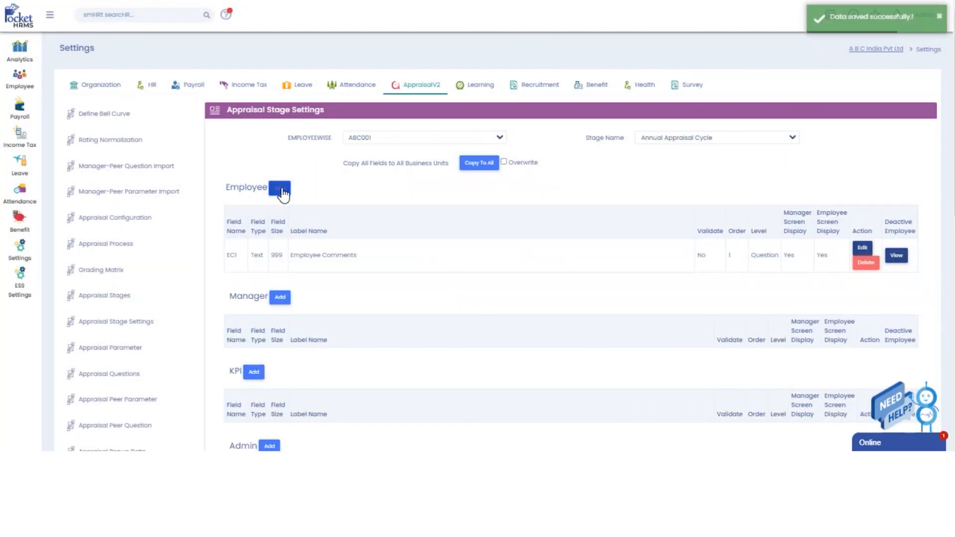
- Add an Employee field named EC2 of type FileUpload with the label File Upload and save it
{"action": "left_click", "coordinate": [282, 193]}
{"action": "left_click", "coordinate": [423, 58]}
{"action": "type", "text": "EC2"}
{"action": "left_click", "coordinate": [443, 86]}
{"action": "left_click", "coordinate": [423, 147]}
{"action": "left_click", "coordinate": [420, 136]}
{"action": "type", "text": "File Upload"}
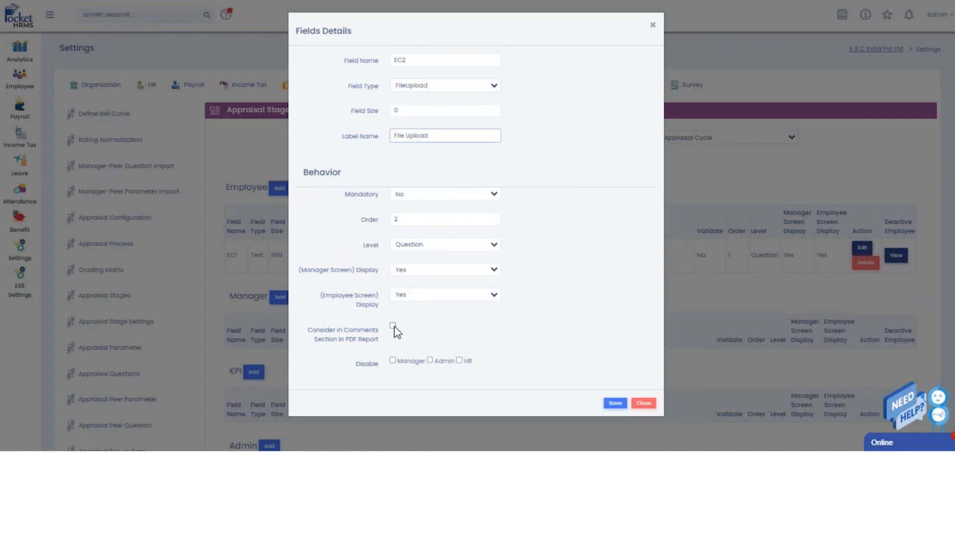
{"action": "left_click", "coordinate": [615, 403]}
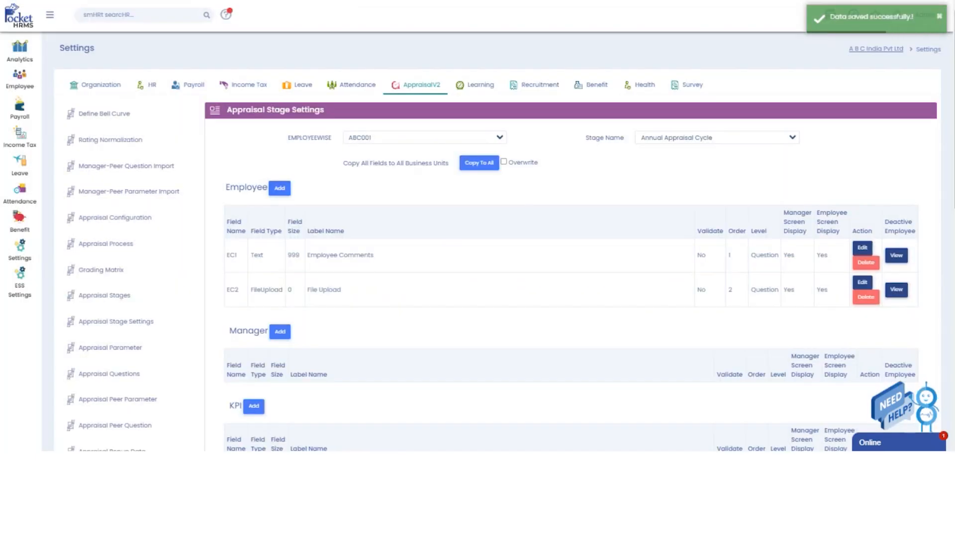
- Add the Employee field EC3 as a TextArea of size 999 at Stage level, labelled List out your strengths
{"action": "scroll", "coordinate": [286, 149], "scroll_direction": "down", "scroll_amount": 2}
{"action": "left_click", "coordinate": [282, 87]}
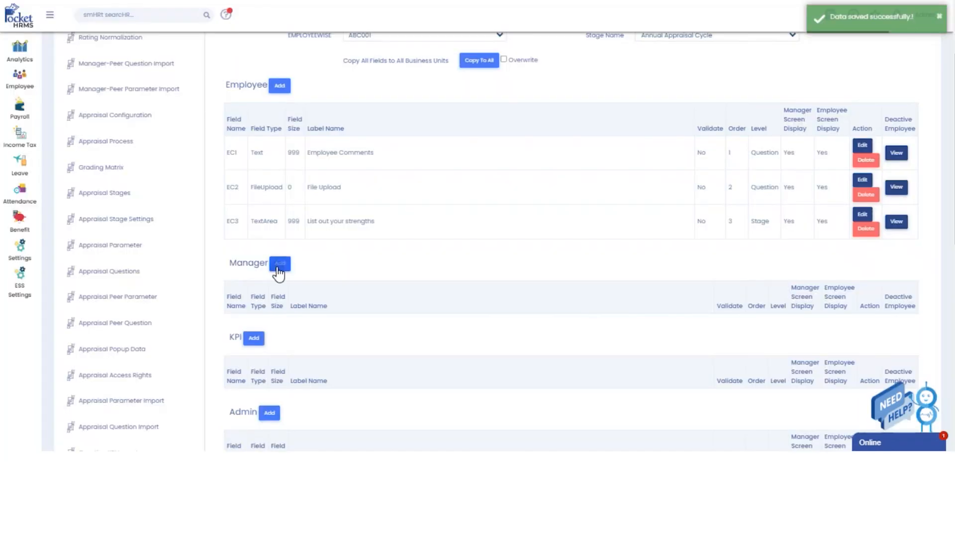
- Start a new Manager field named MC1 with field type Text and field size 999
{"action": "left_click", "coordinate": [279, 263]}
{"action": "left_click", "coordinate": [427, 60]}
{"action": "type", "text": "MC"}
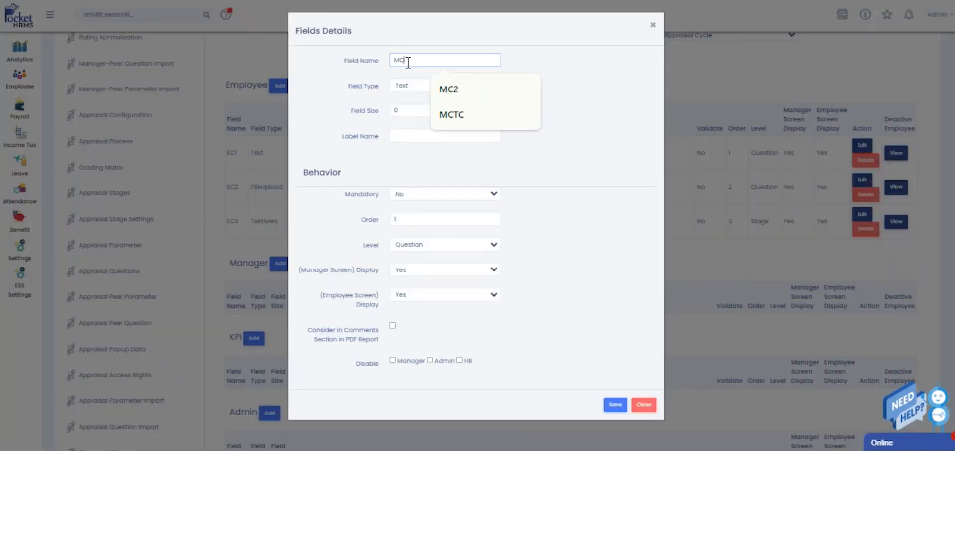
{"action": "type", "text": "I"}
{"action": "left_click", "coordinate": [426, 110]}
{"action": "type", "text": "999"}
- Label the MC1 field Manager Comments at Question level, include it in the PDF report's comments section and save it
{"action": "left_click", "coordinate": [426, 135]}
{"action": "type", "text": "Manager Comments"}
{"action": "left_click", "coordinate": [458, 245]}
{"action": "left_click", "coordinate": [458, 254]}
{"action": "left_click", "coordinate": [392, 326]}
{"action": "left_click", "coordinate": [615, 405]}
- Add the Manager field MC2 as a TextArea of size 999 at Stage level, labelled Manager Review
{"action": "left_click", "coordinate": [279, 263]}
{"action": "left_click", "coordinate": [439, 60]}
{"action": "type", "text": "MC2"}
{"action": "left_click", "coordinate": [423, 86]}
{"action": "left_click", "coordinate": [417, 111]}
{"action": "type", "text": "999"}
{"action": "left_click", "coordinate": [432, 136]}
{"action": "type", "text": "Manage"}
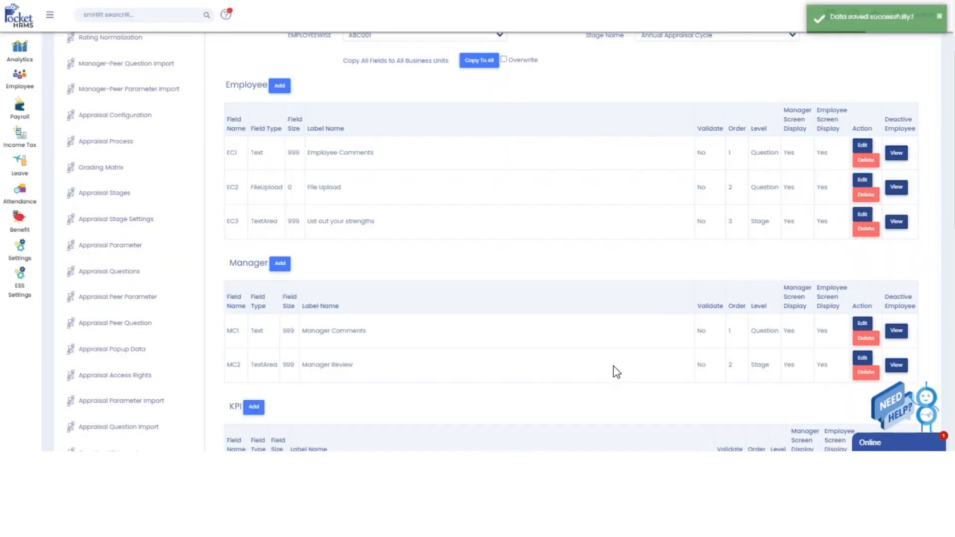
- Save the stage's Other display settings and copy all fields to all business units
{"action": "scroll", "coordinate": [945, 224], "scroll_direction": "down", "scroll_amount": 6}
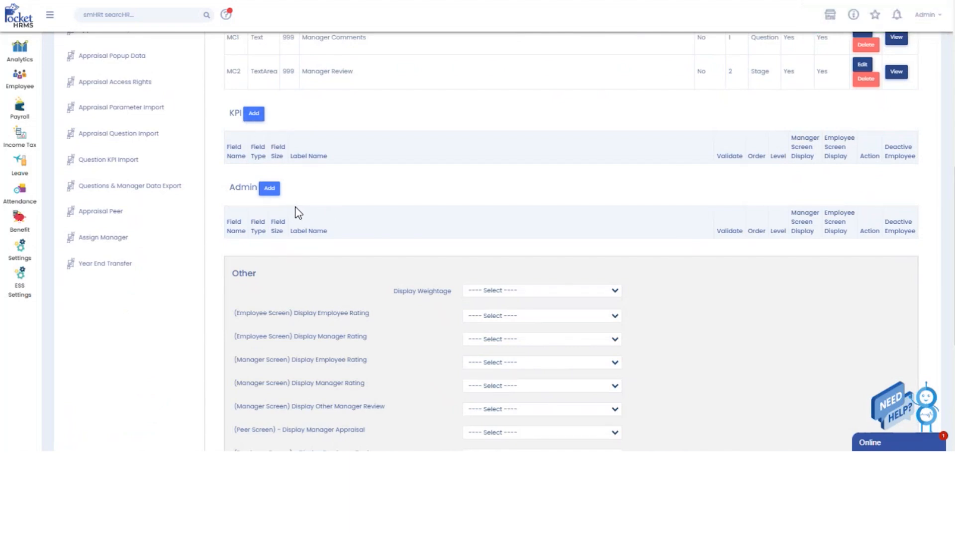
{"action": "scroll", "coordinate": [294, 207], "scroll_direction": "down", "scroll_amount": 3}
{"action": "left_click", "coordinate": [500, 131]}
{"action": "left_click", "coordinate": [635, 108]}
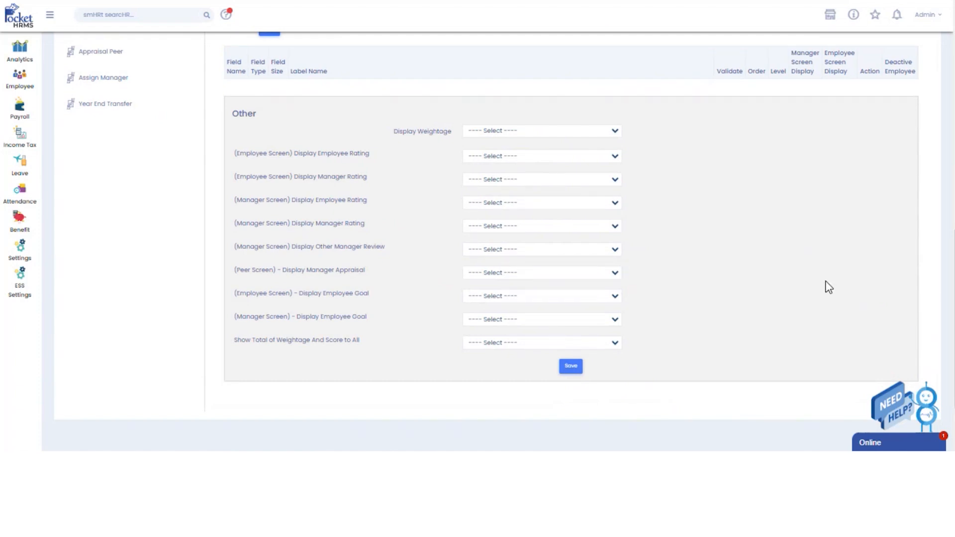
{"action": "left_click", "coordinate": [570, 367]}
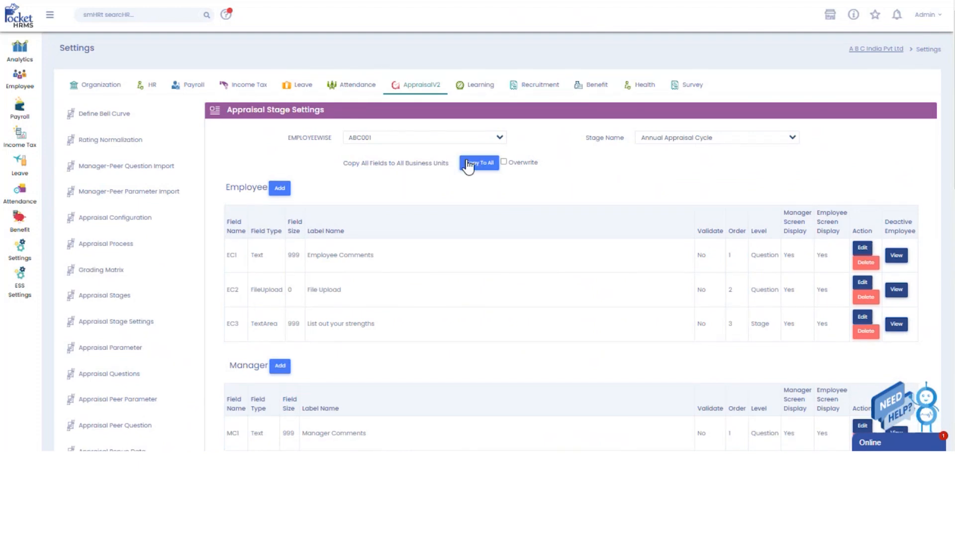
{"action": "left_click", "coordinate": [468, 166]}
{"action": "left_click", "coordinate": [543, 142]}
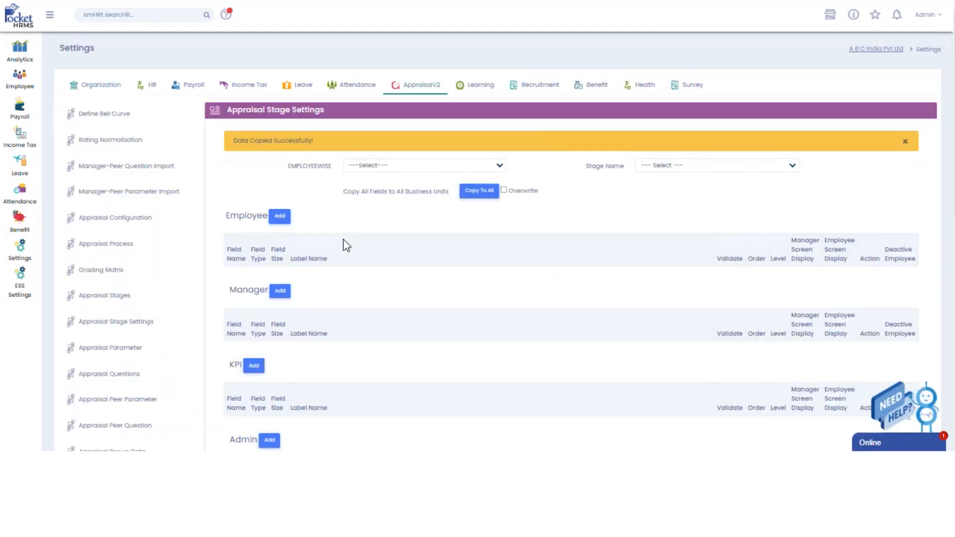
- Open Appraisal Parameter and select the employee-wise code, the Annual Appraisal Cycle stage and the Performance parameter type
{"action": "left_click", "coordinate": [135, 351]}
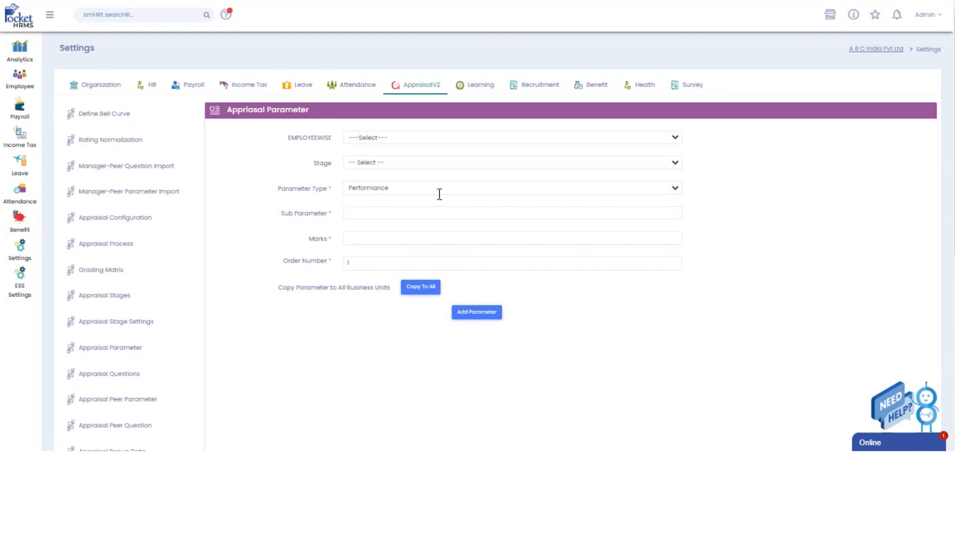
{"action": "left_click", "coordinate": [439, 143]}
{"action": "left_click", "coordinate": [391, 272]}
{"action": "left_click", "coordinate": [408, 162]}
{"action": "left_click", "coordinate": [404, 183]}
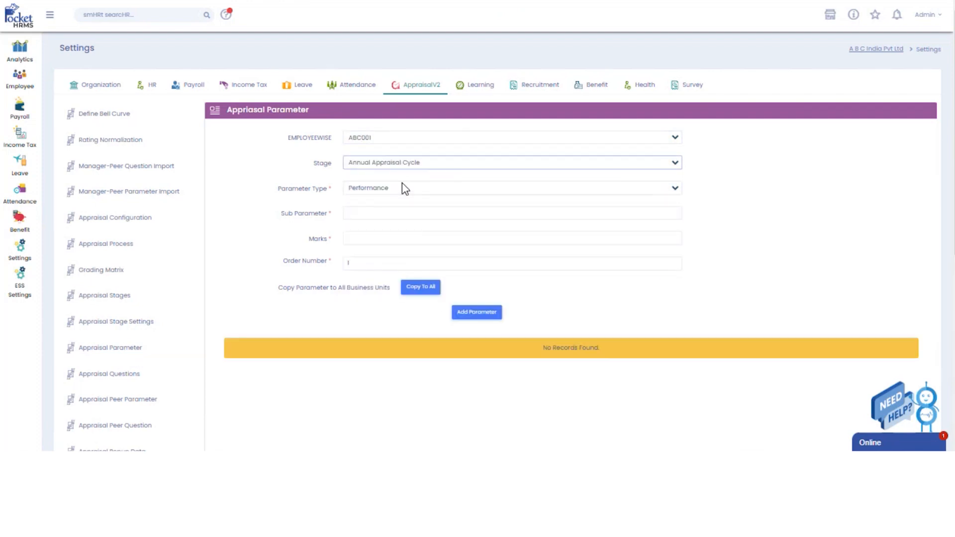
{"action": "left_click", "coordinate": [404, 188]}
{"action": "left_click", "coordinate": [399, 197]}
- Add the Performance sub parameter Leadership Goals with 50 marks and order number 1
{"action": "left_click", "coordinate": [391, 215]}
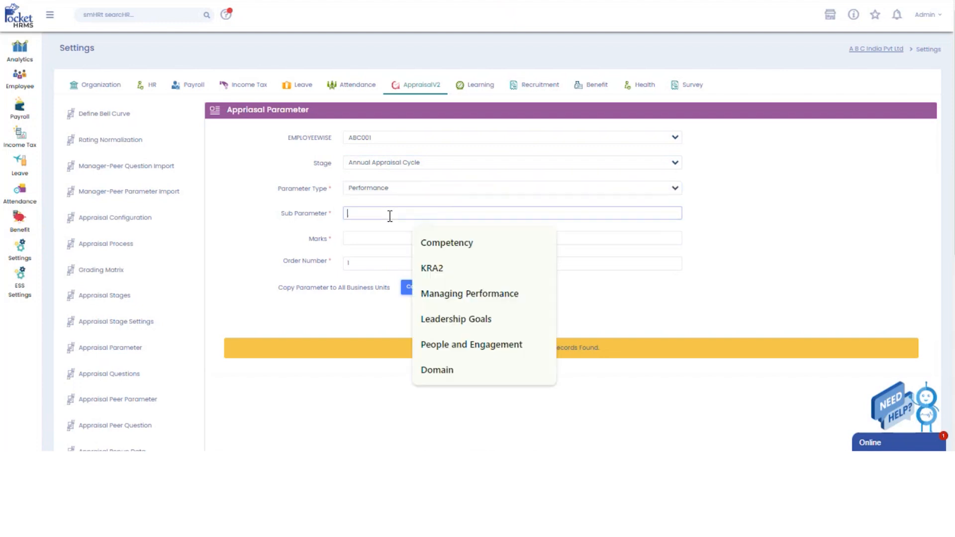
{"action": "type", "text": "Leader"}
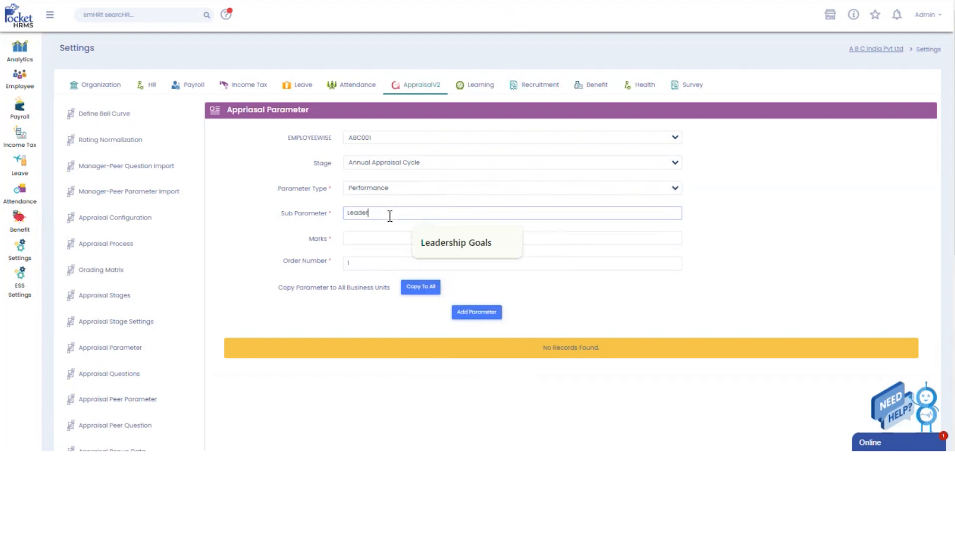
{"action": "left_click", "coordinate": [456, 243]}
{"action": "left_click", "coordinate": [436, 236]}
{"action": "type", "text": "50"}
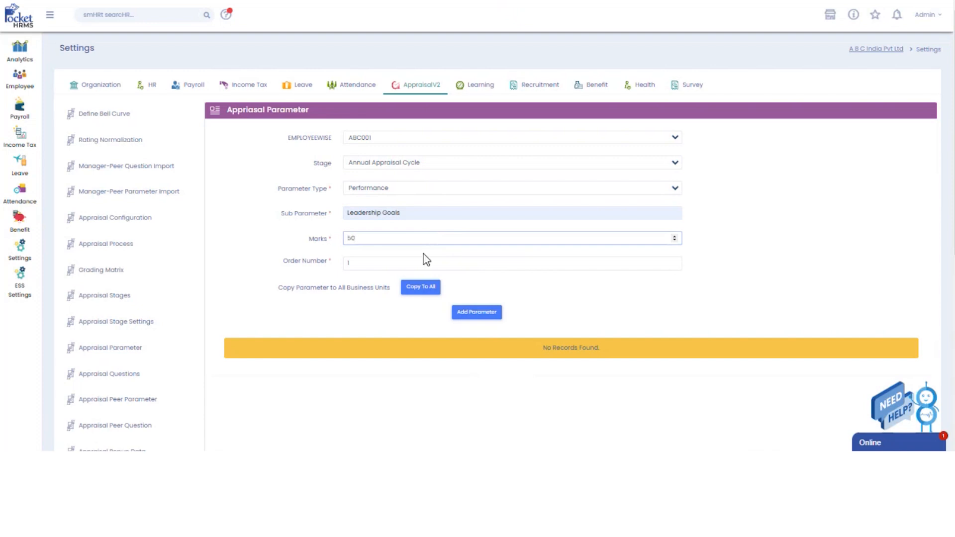
{"action": "left_click", "coordinate": [479, 315]}
- Add the Potential sub parameter Personal Goals with 50 marks and order number 2, and save the parameters
{"action": "left_click", "coordinate": [438, 188]}
{"action": "left_click", "coordinate": [409, 209]}
{"action": "left_click", "coordinate": [410, 208]}
{"action": "key", "text": "BackSpace"}
{"action": "key", "text": "BackSpace"}
{"action": "key", "text": "BackSpace"}
{"action": "key", "text": "BackSpace"}
{"action": "key", "text": "BackSpace"}
{"action": "key", "text": "BackSpace"}
{"action": "key", "text": "BackSpace"}
{"action": "key", "text": "BackSpace"}
{"action": "key", "text": "BackSpace"}
{"action": "key", "text": "BackSpace"}
{"action": "key", "text": "BackSpace"}
{"action": "key", "text": "BackSpace"}
{"action": "key", "text": "BackSpace"}
{"action": "key", "text": "BackSpace"}
{"action": "key", "text": "BackSpace"}
{"action": "key", "text": "BackSpace"}
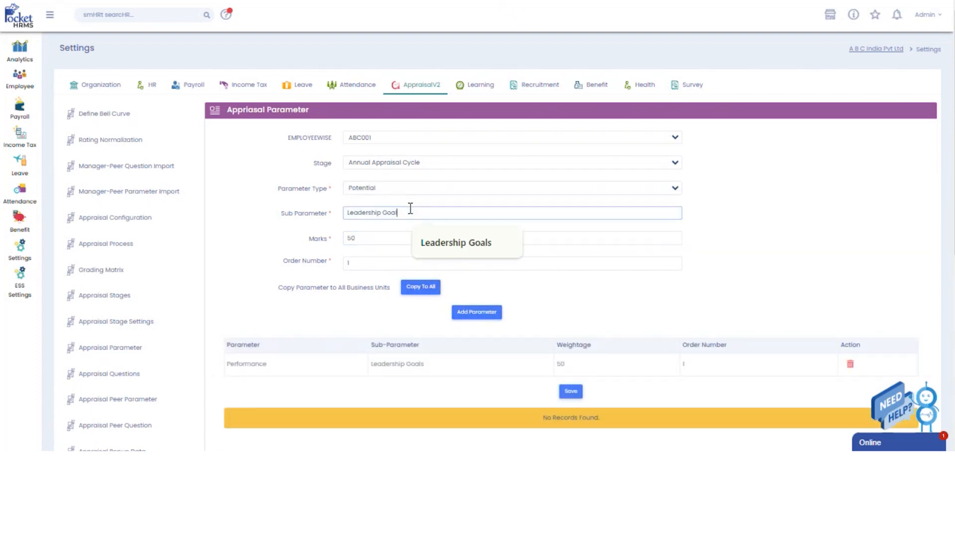
{"action": "type", "text": "Personal Go"}
{"action": "left_click", "coordinate": [382, 261]}
{"action": "key", "text": "BackSpace"}
{"action": "left_click", "coordinate": [485, 313]}
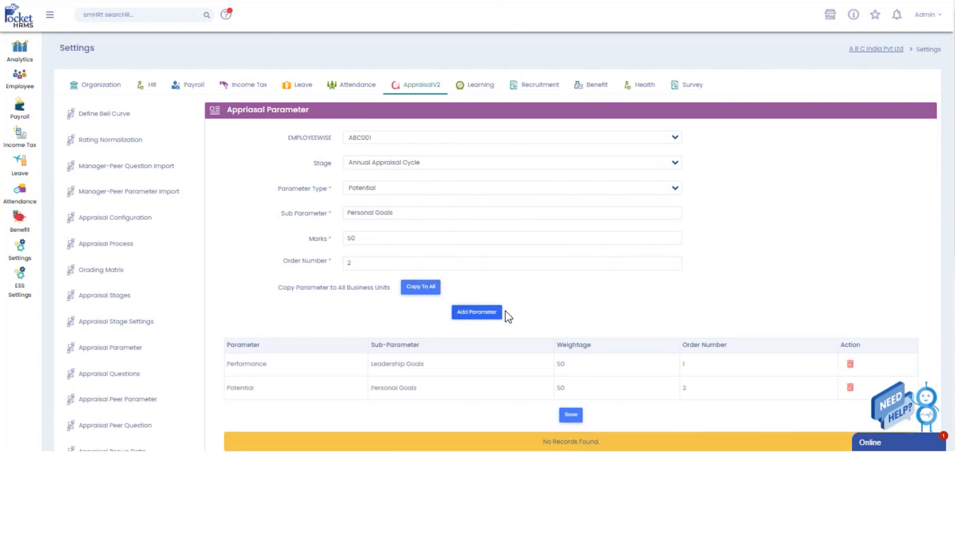
{"action": "left_click", "coordinate": [572, 415]}
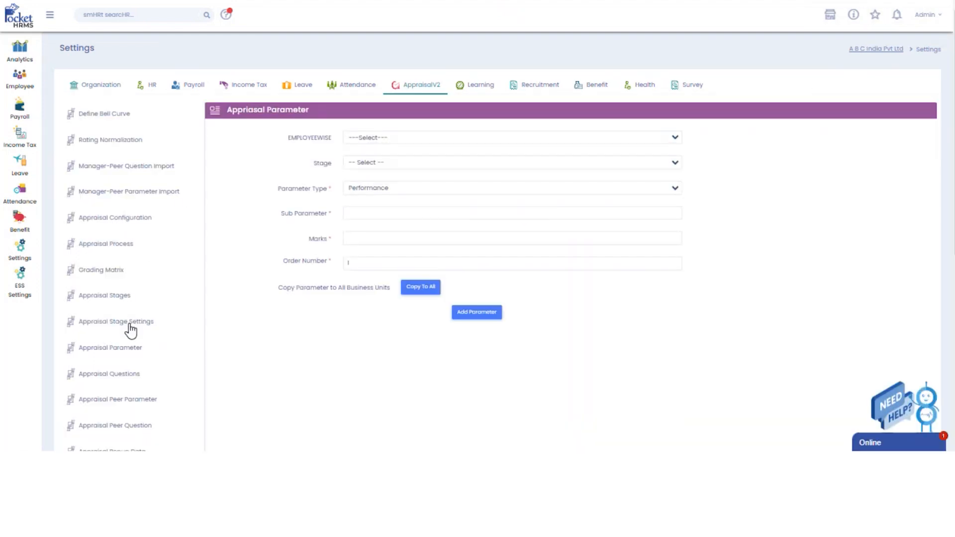
- Search for the appraised employee by name and open the Approval Matrix in the employee's profile
{"action": "left_click", "coordinate": [154, 19]}
{"action": "type", "text": "sandip"}
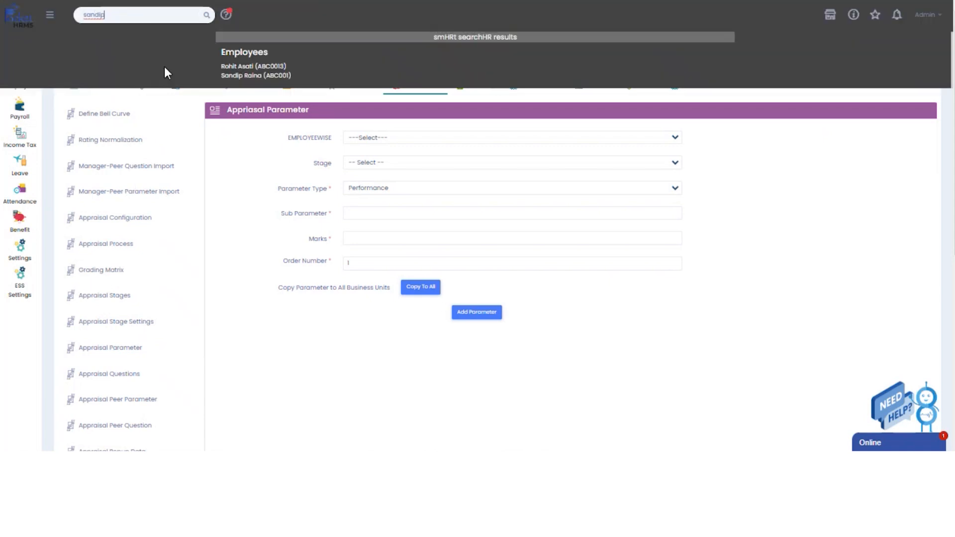
{"action": "left_click", "coordinate": [245, 77]}
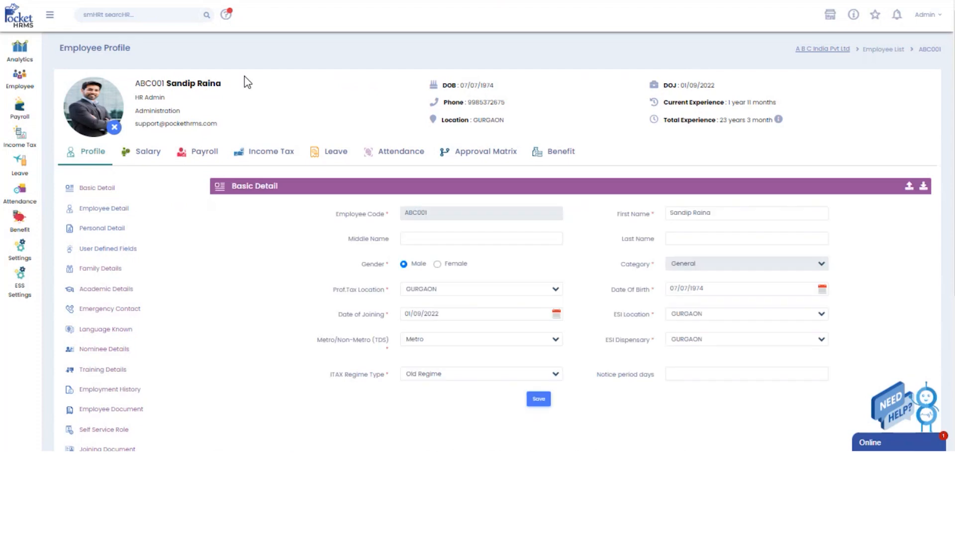
{"action": "left_click", "coordinate": [498, 156]}
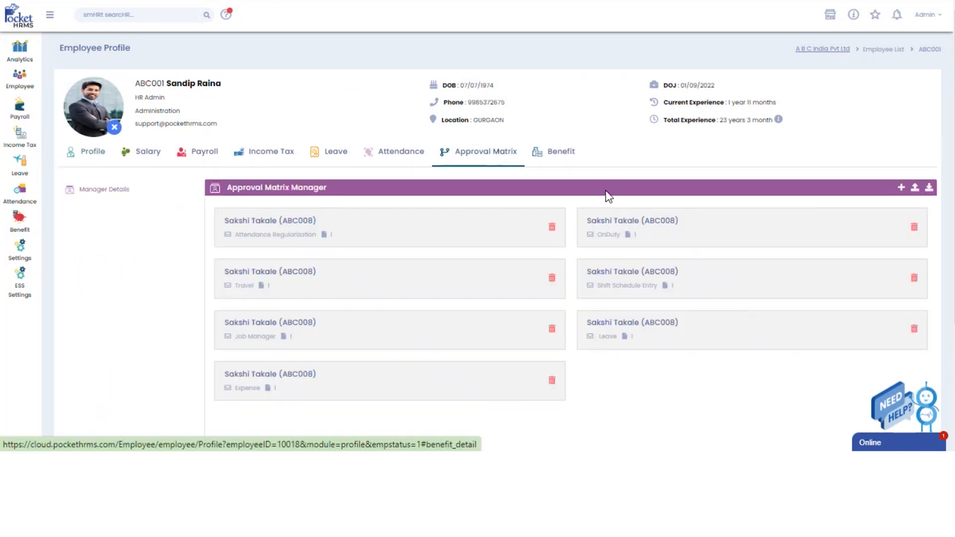
- Assign the employee's reporting manager with priority 1 for Appraisal Ultimate and save the manager details
{"action": "left_click", "coordinate": [554, 77]}
{"action": "type", "text": "sakshi"}
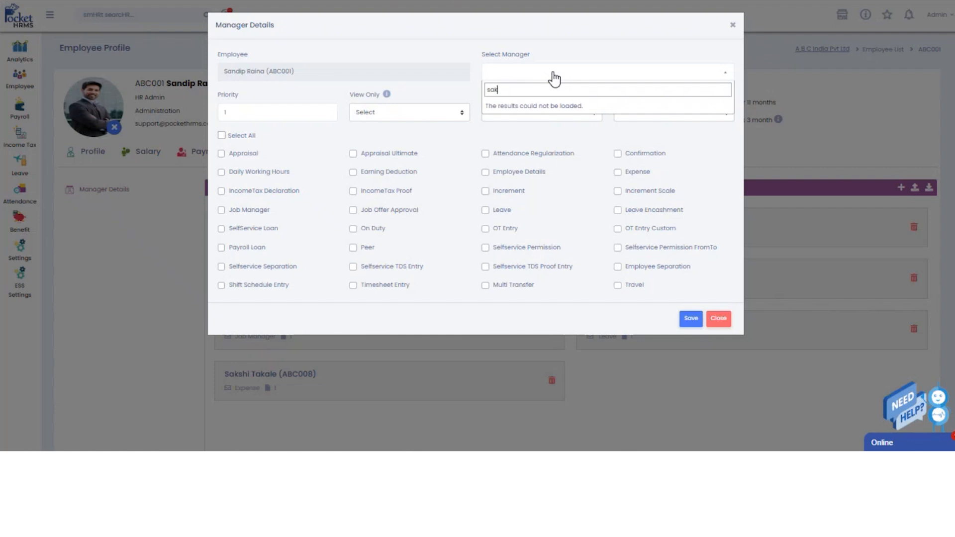
{"action": "left_click", "coordinate": [547, 101]}
{"action": "left_click", "coordinate": [354, 154]}
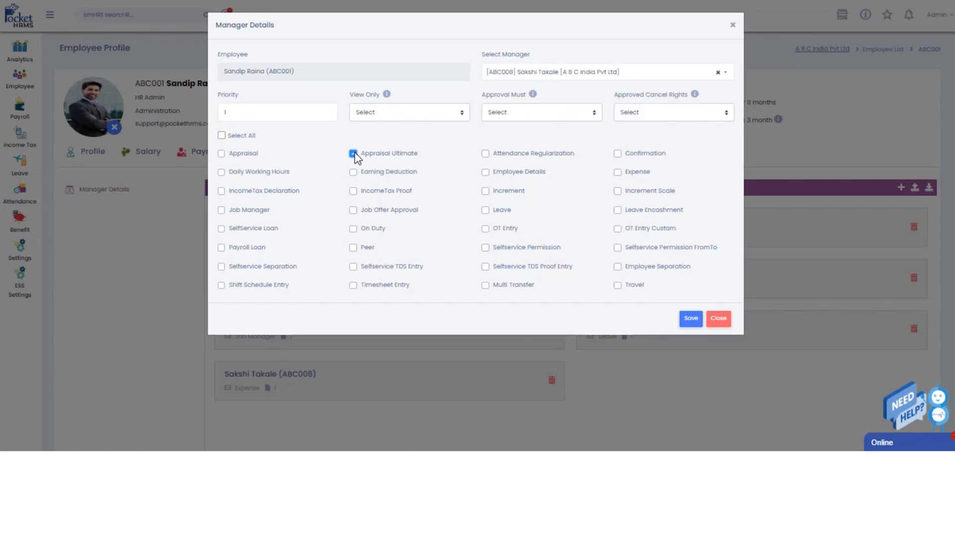
{"action": "left_click", "coordinate": [691, 319]}
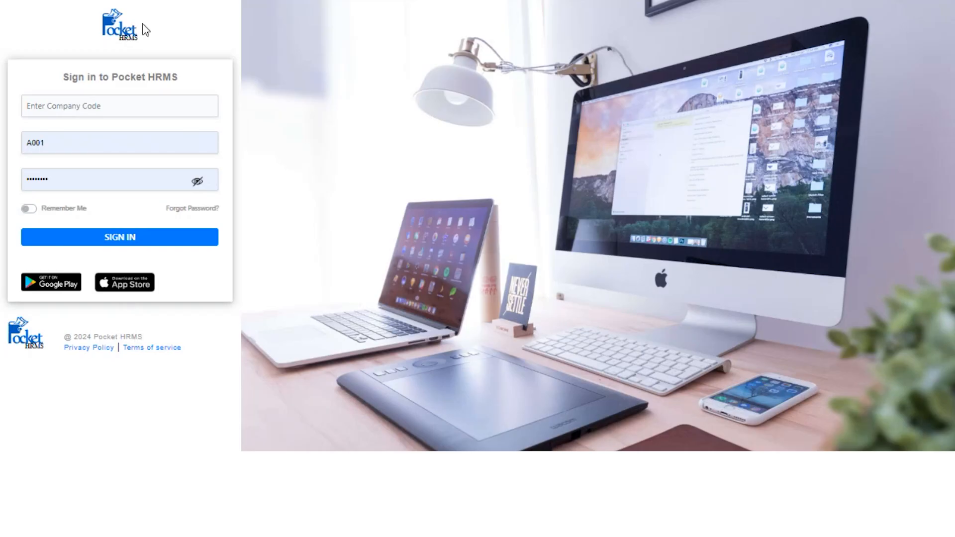
- Sign in to the employee self-service portal with the company code and the employee's login, dismissing the password warning
{"action": "left_click", "coordinate": [133, 107]}
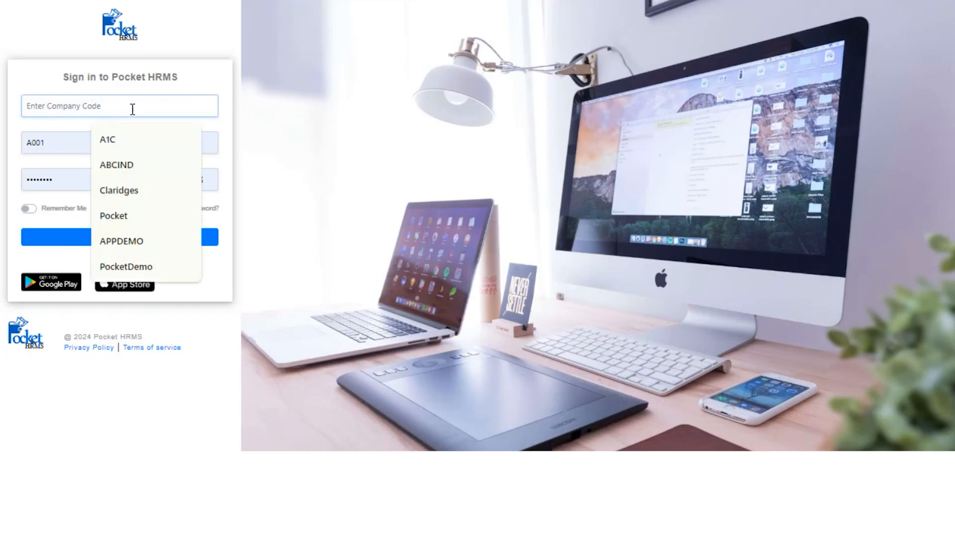
{"action": "left_click", "coordinate": [133, 165]}
{"action": "left_click", "coordinate": [112, 238]}
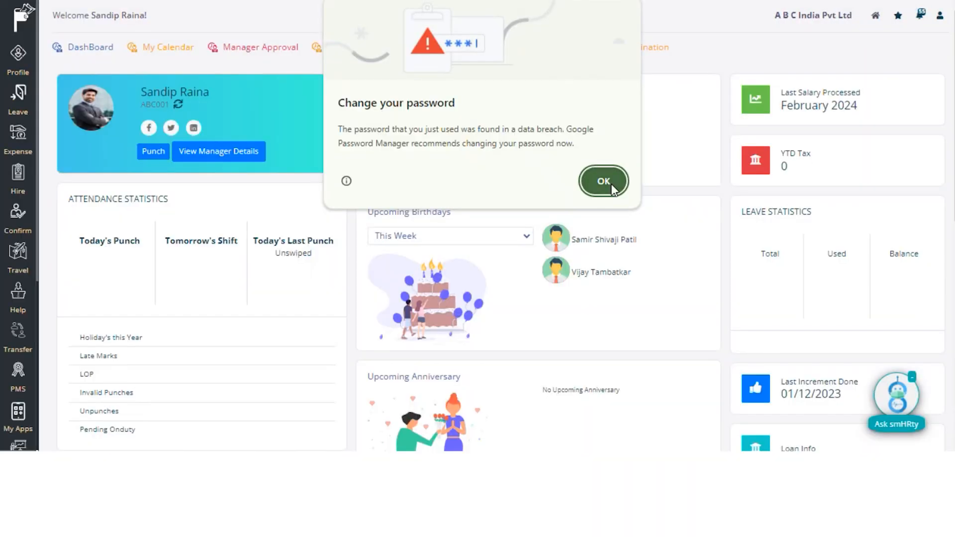
{"action": "left_click", "coordinate": [603, 181]}
- Open the KPI submission form for the Annual Appraisal Cycle under the employee's own KPI questions in PMS
{"action": "left_click", "coordinate": [18, 372]}
{"action": "left_click", "coordinate": [89, 52]}
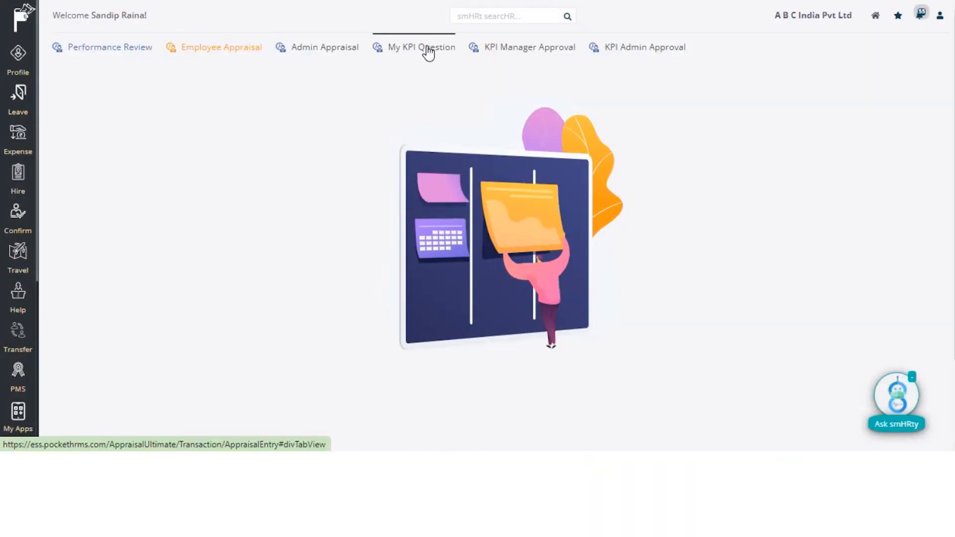
{"action": "left_click", "coordinate": [427, 52]}
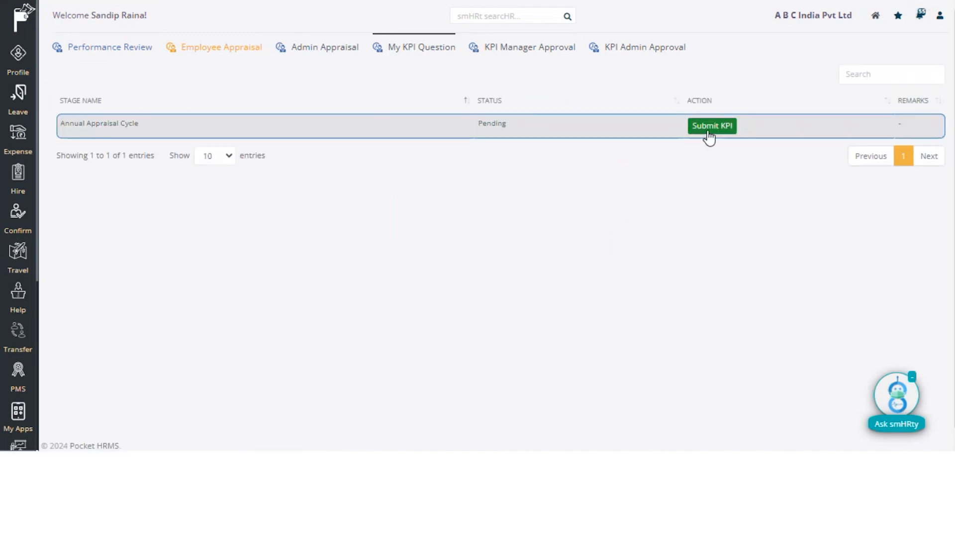
{"action": "left_click", "coordinate": [711, 127]}
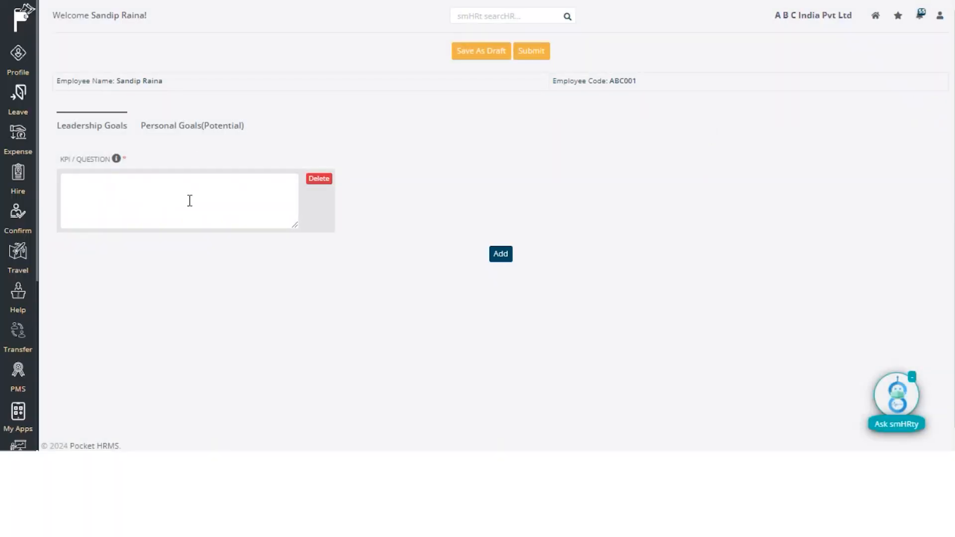
- Enter "Will lead team of 10 ppl" as a Leadership Goals KPI and add a second KPI entry
{"action": "left_click", "coordinate": [190, 200]}
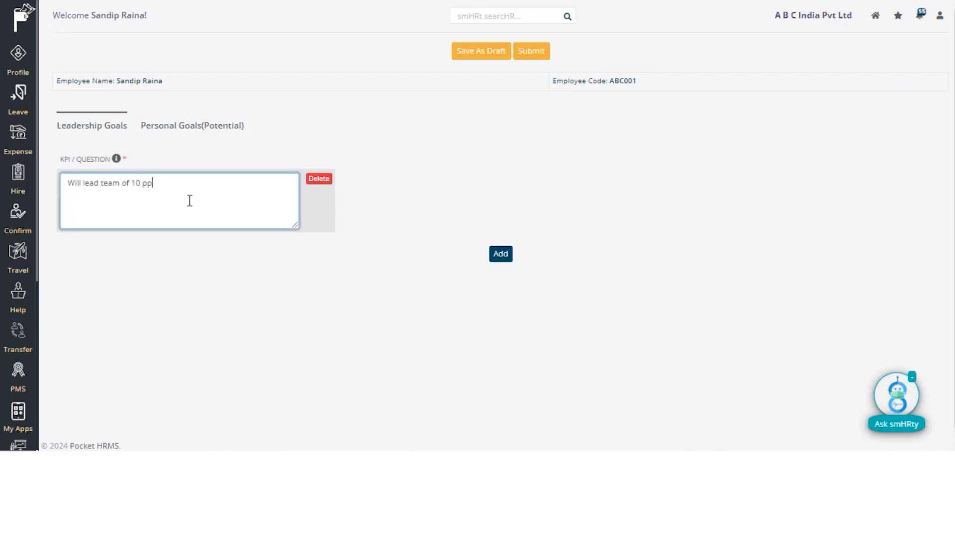
{"action": "type", "text": "Will lead team of 10 ppl"}
{"action": "left_click", "coordinate": [501, 255]}
{"action": "left_click", "coordinate": [207, 269]}
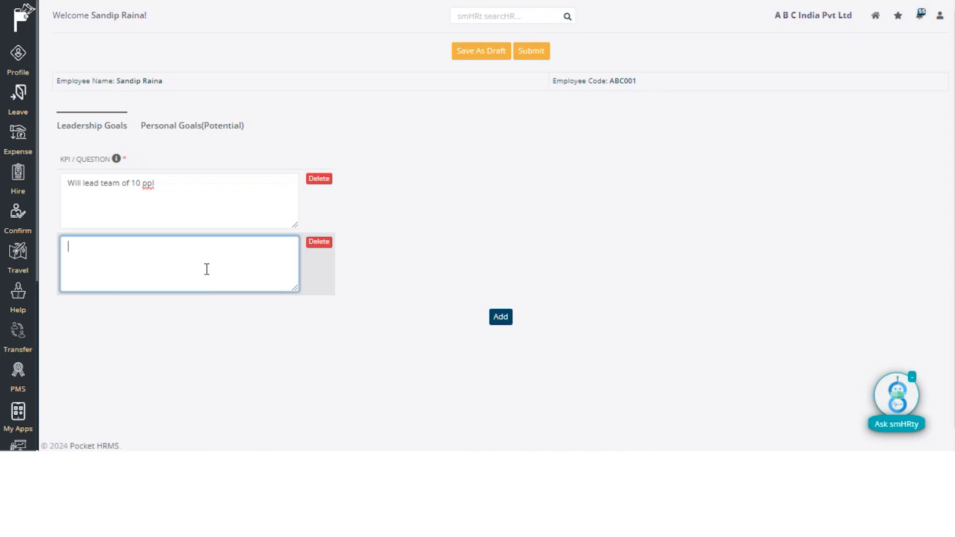
- Enter the Personal Goals KPIs "Will work on my comm skills" and "Will indulge in various activities for personality dev"
{"action": "left_click", "coordinate": [213, 130]}
{"action": "left_click", "coordinate": [191, 194]}
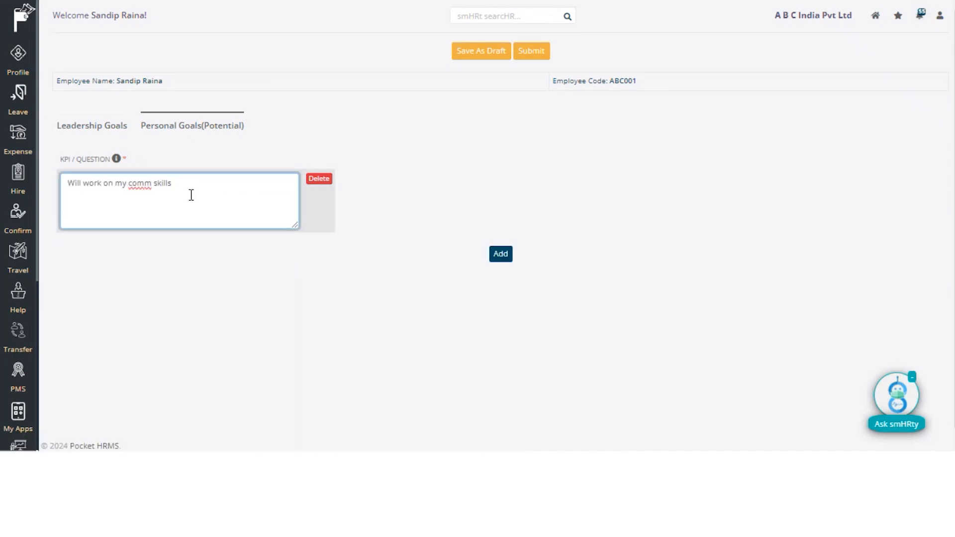
{"action": "left_click", "coordinate": [501, 254]}
{"action": "left_click", "coordinate": [264, 270]}
{"action": "type", "text": "Will indulge in various activities for personality dev"}
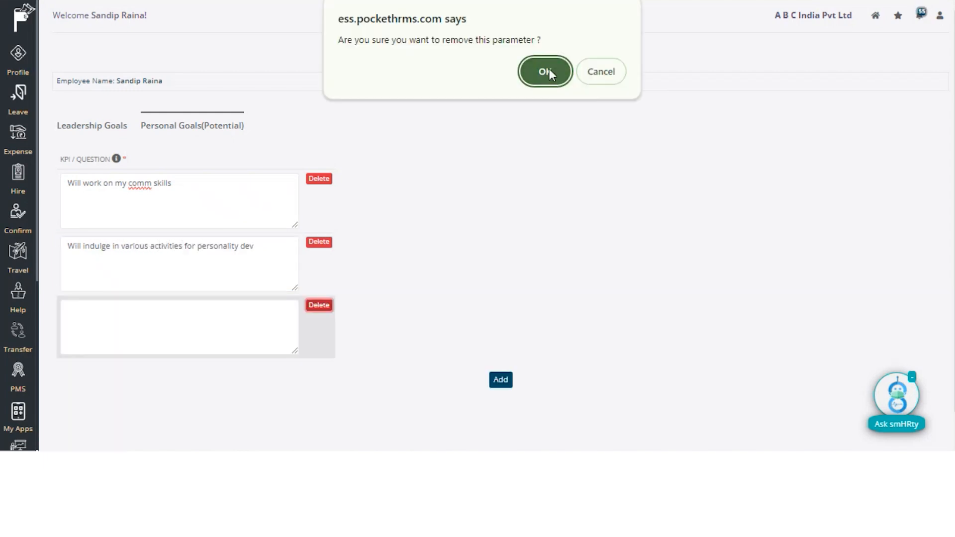
- Remove the empty third Personal Goals entry and submit the KPI form
{"action": "left_click", "coordinate": [547, 70]}
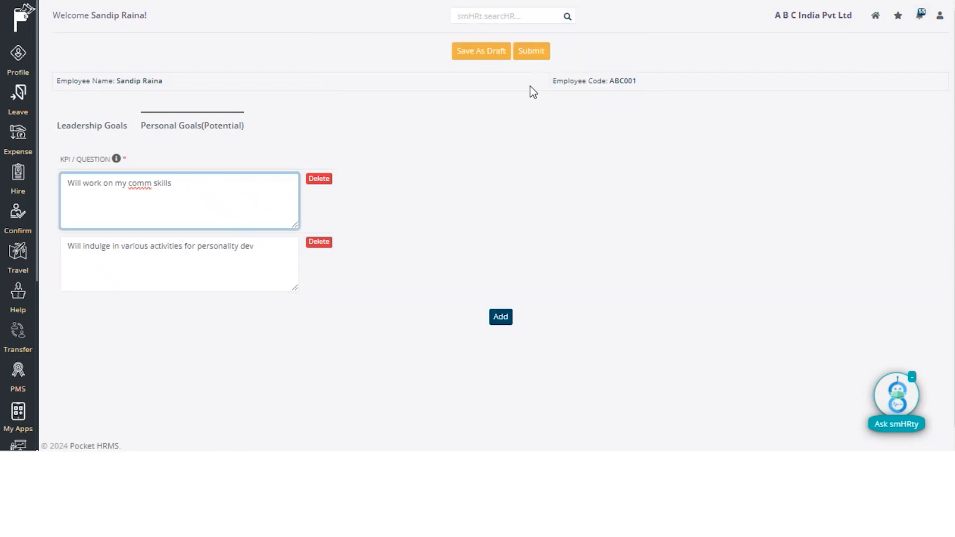
{"action": "left_click", "coordinate": [533, 57]}
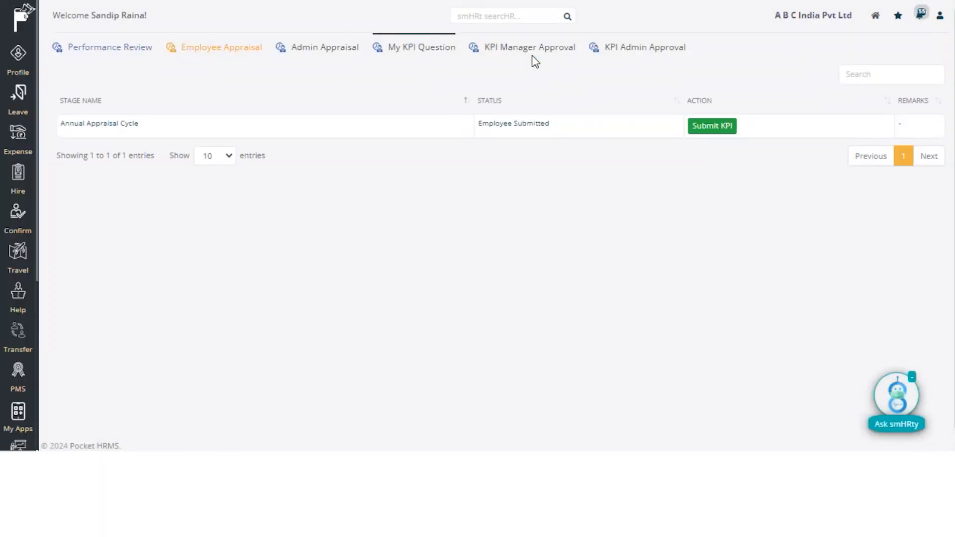
- Sign out of the employee's account and sign in as the manager with the company code, user code and saved account password
{"action": "left_click", "coordinate": [940, 16]}
{"action": "left_click", "coordinate": [874, 120]}
{"action": "left_click", "coordinate": [158, 97]}
{"action": "left_click", "coordinate": [143, 160]}
{"action": "left_click", "coordinate": [96, 143]}
{"action": "key", "text": "BackSpace"}
{"action": "type", "text": "8"}
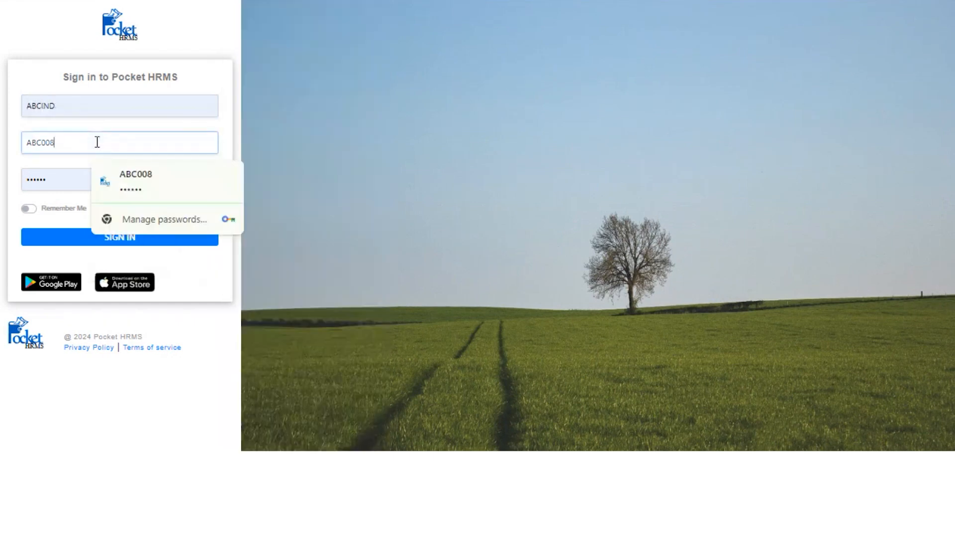
{"action": "left_click", "coordinate": [166, 190]}
{"action": "left_click", "coordinate": [107, 239]}
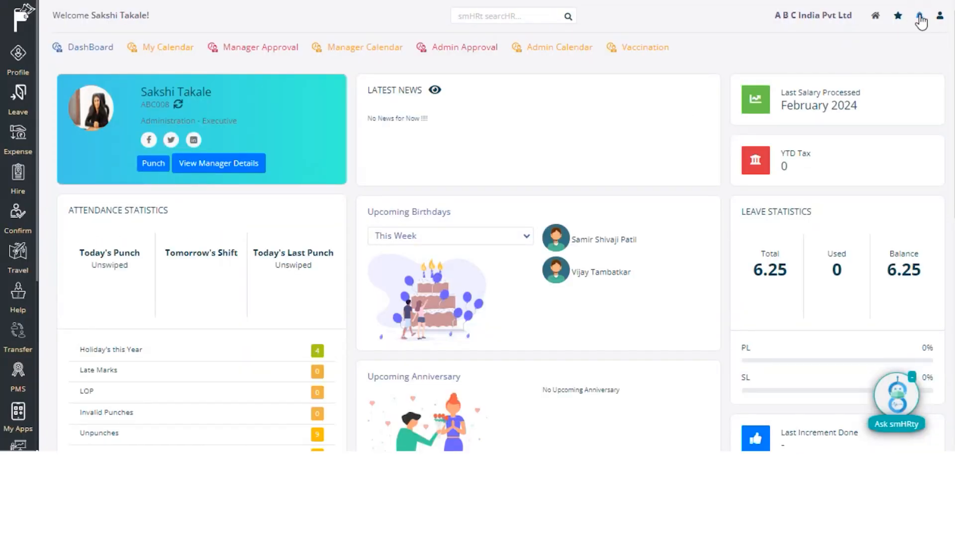
- Check the manager's Appraisal notifications and open the appraisal page in PMS
{"action": "left_click", "coordinate": [919, 16]}
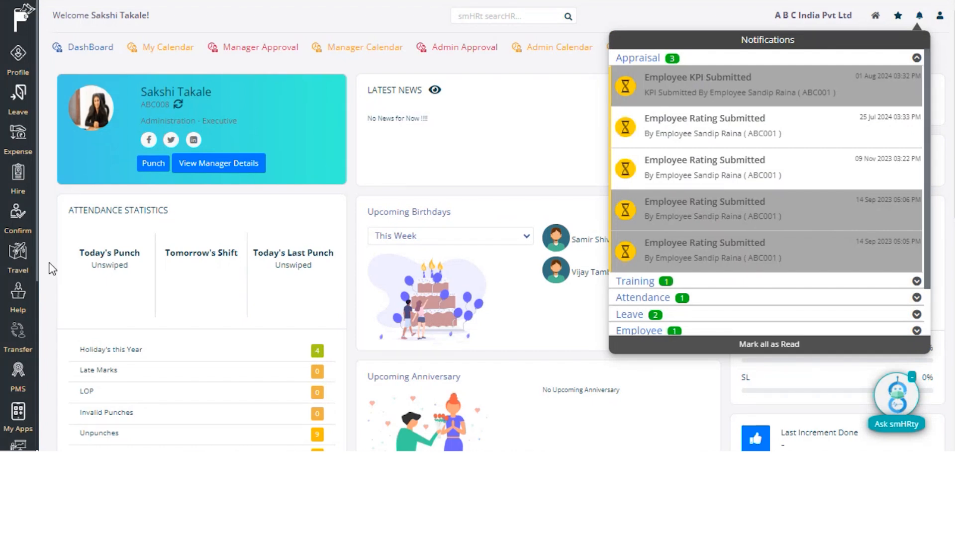
{"action": "mouse_move", "coordinate": [18, 373]}
{"action": "left_click", "coordinate": [84, 55]}
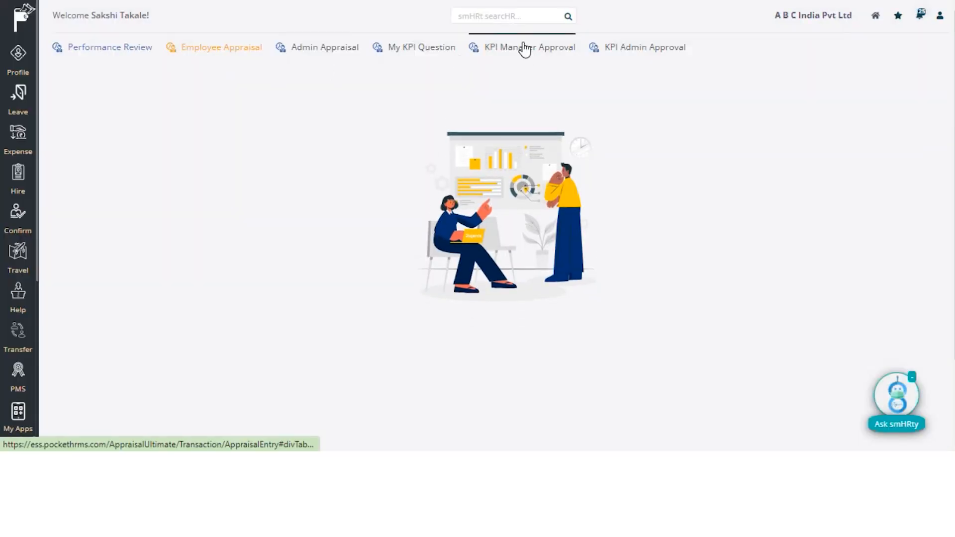
- Open the employee's submitted KPIs under KPI Manager Approval and review the Leadership Goals and Personal Goals entries
{"action": "left_click", "coordinate": [523, 47]}
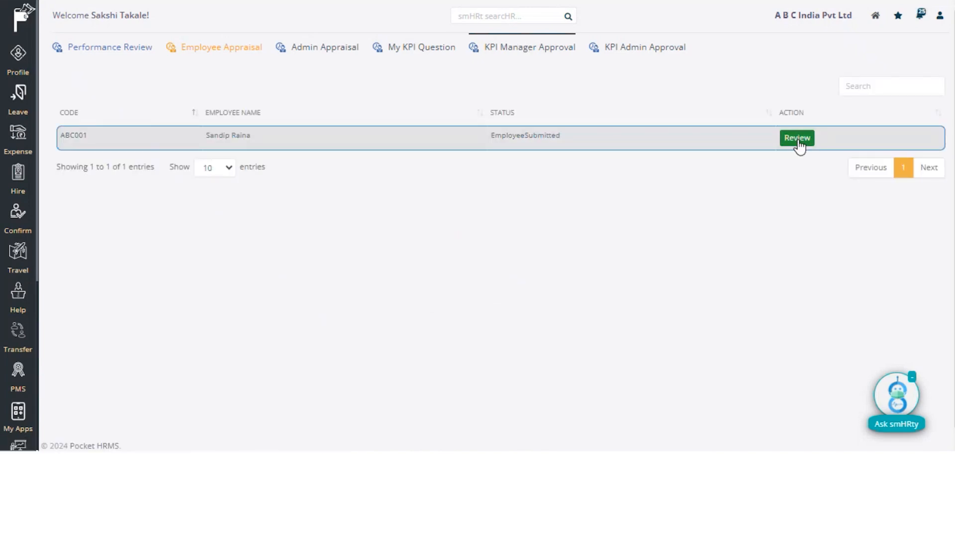
{"action": "left_click", "coordinate": [798, 141]}
{"action": "scroll", "coordinate": [798, 145], "scroll_direction": "down", "scroll_amount": 1}
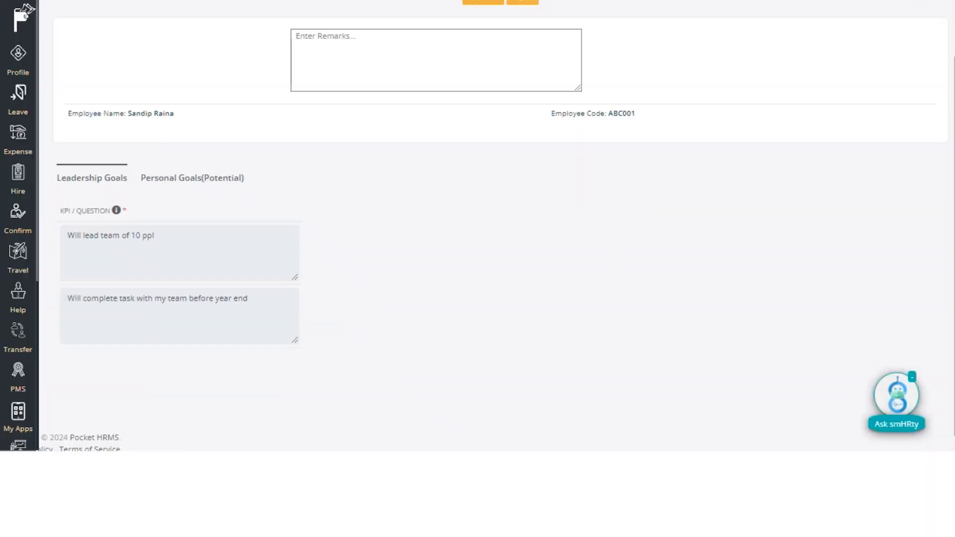
{"action": "left_click", "coordinate": [188, 184]}
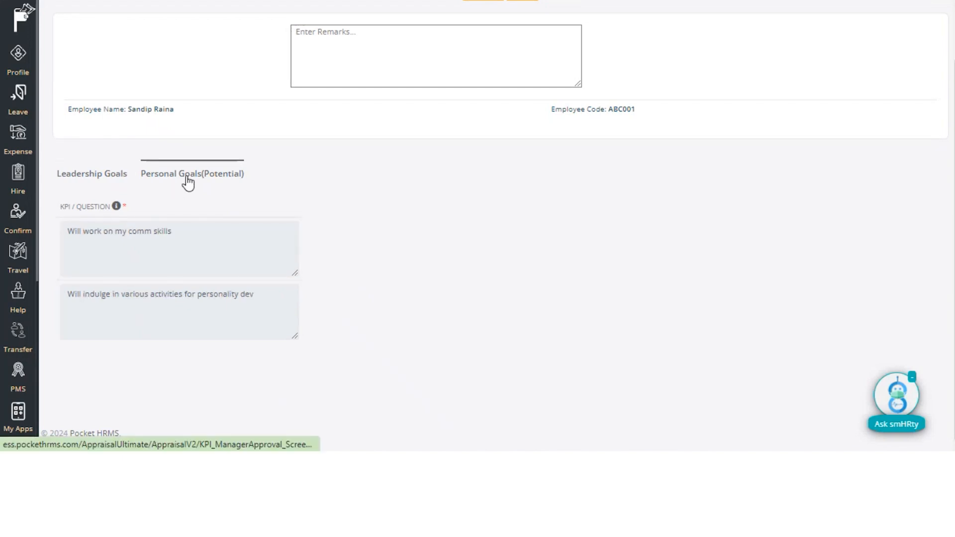
- Add the remark "approved" and approve the employee's KPIs
{"action": "left_click", "coordinate": [387, 47]}
{"action": "type", "text": "approved"}
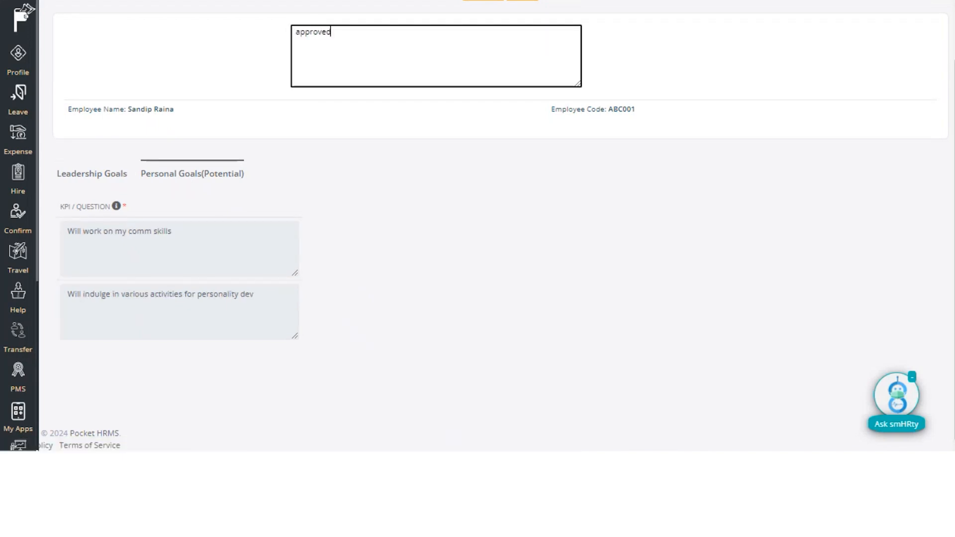
{"action": "scroll", "coordinate": [559, 50], "scroll_direction": "up", "scroll_amount": 1}
{"action": "left_click", "coordinate": [493, 51]}
- In the employee's account, check the KPI Completed notification and open the self-rating form from Performance Review
{"action": "left_click", "coordinate": [920, 16]}
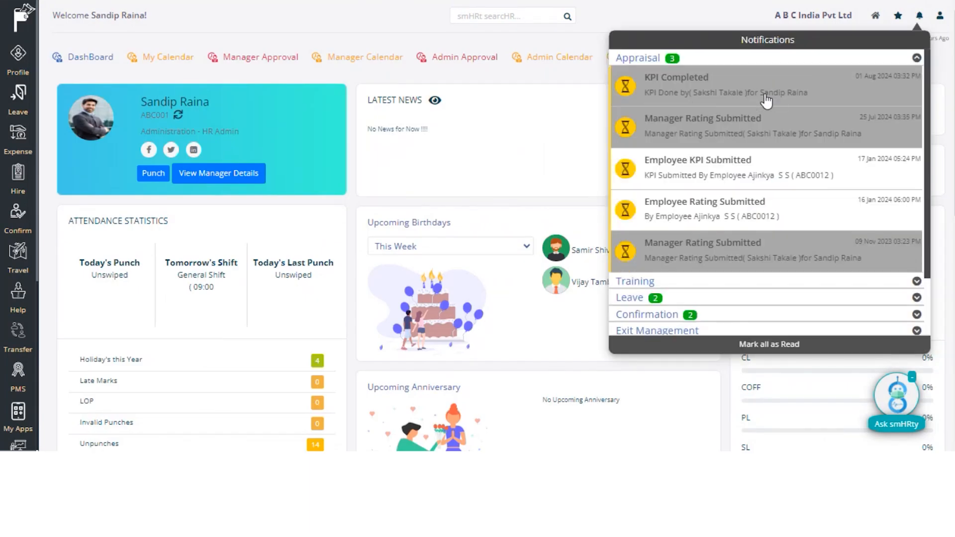
{"action": "left_click", "coordinate": [794, 99]}
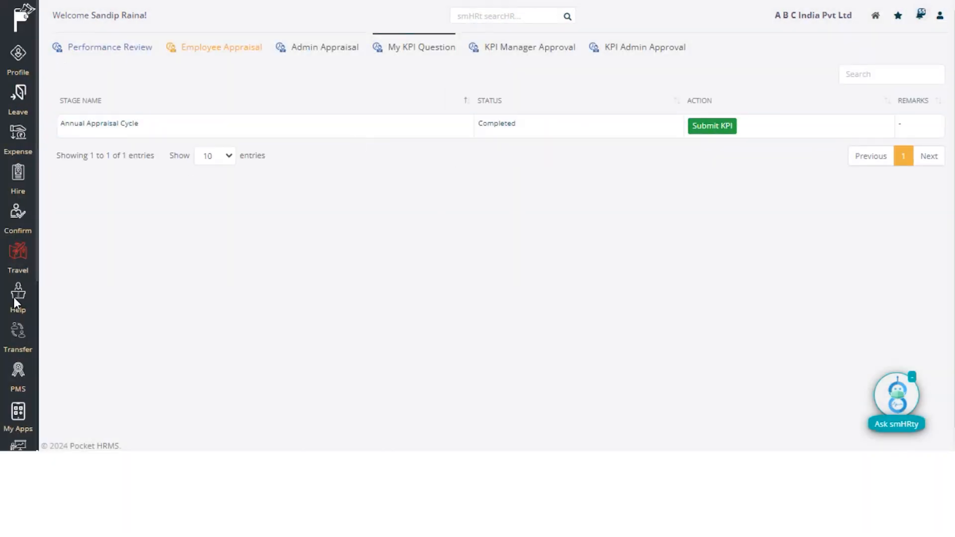
{"action": "mouse_move", "coordinate": [19, 369]}
{"action": "left_click", "coordinate": [88, 53]}
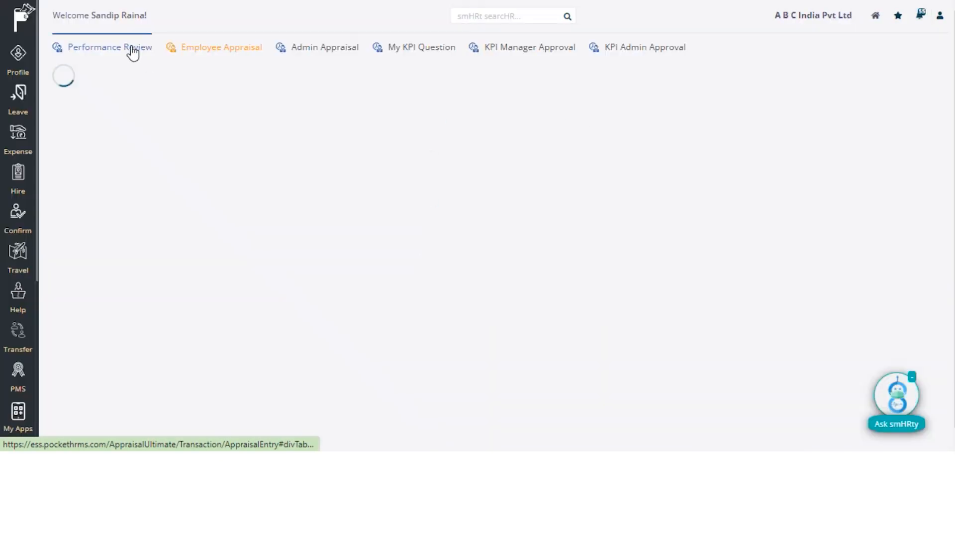
{"action": "left_click", "coordinate": [706, 129]}
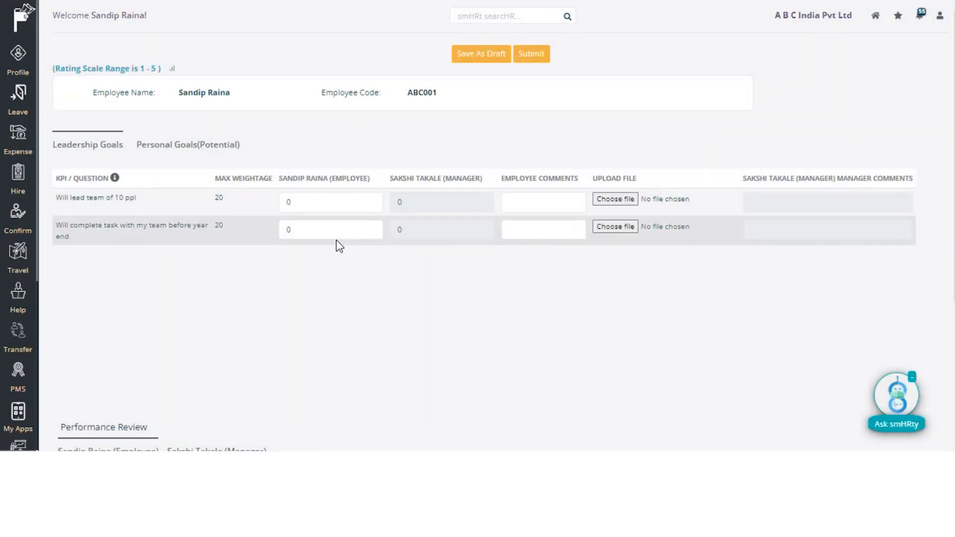
- Self-rate the two Leadership Goals 5 and 4, with the comments "Good" and "Still working on it"
{"action": "left_click", "coordinate": [330, 202]}
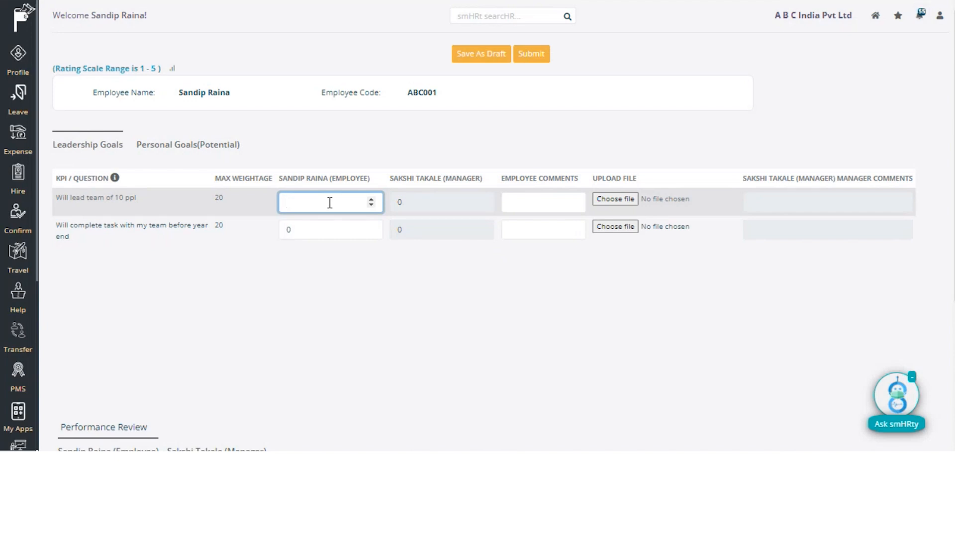
{"action": "type", "text": "5"}
{"action": "left_click", "coordinate": [324, 226]}
{"action": "type", "text": "4"}
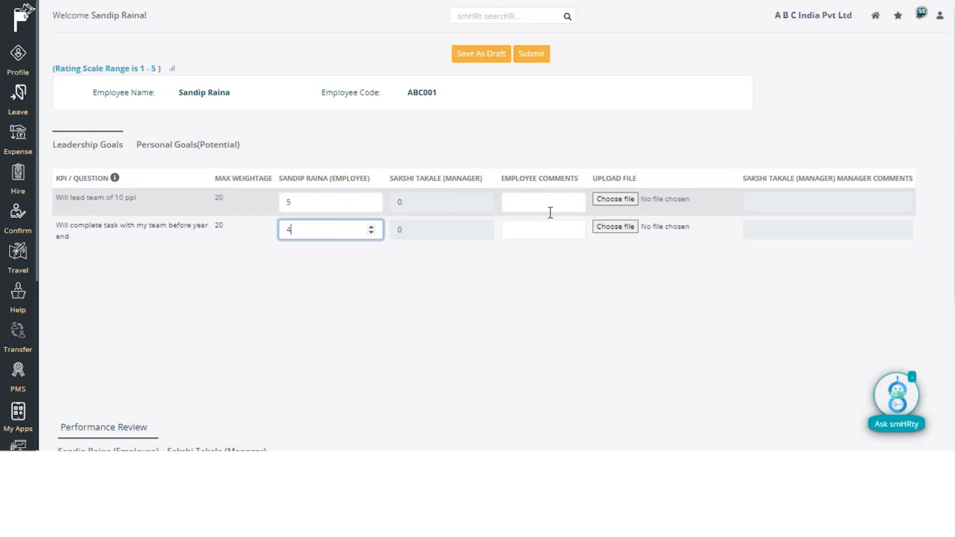
{"action": "left_click", "coordinate": [539, 204]}
{"action": "type", "text": "Good"}
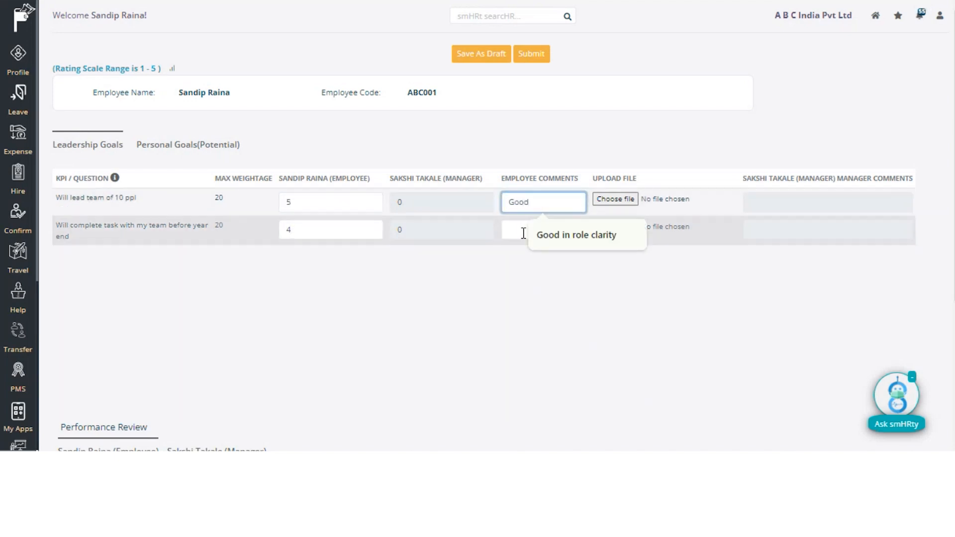
{"action": "left_click", "coordinate": [524, 233]}
{"action": "type", "text": "as"}
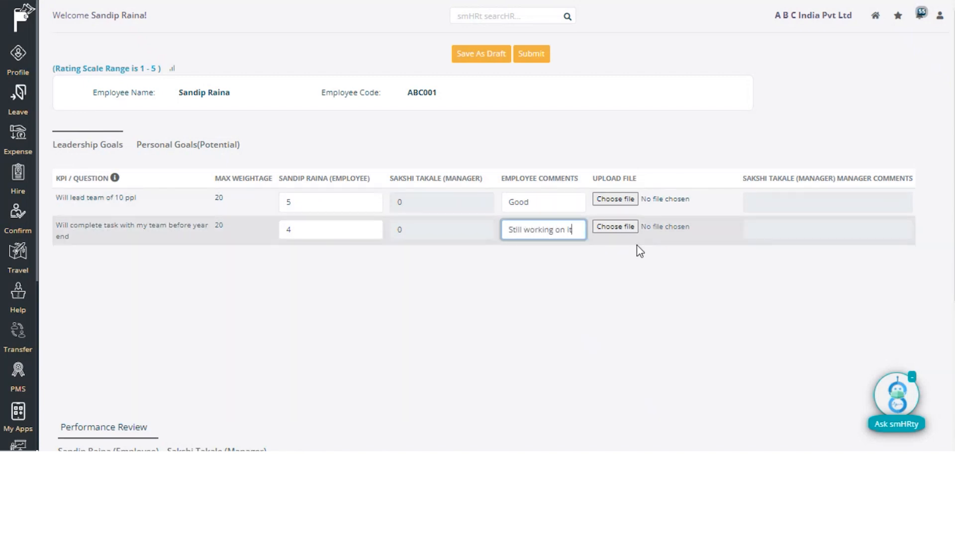
- Fill in the strengths answer and rate the Personal Goals 3 and 5 with comments "working on my comm skills" and "already enrolled for some"
{"action": "scroll", "coordinate": [204, 322], "scroll_direction": "down", "scroll_amount": 4}
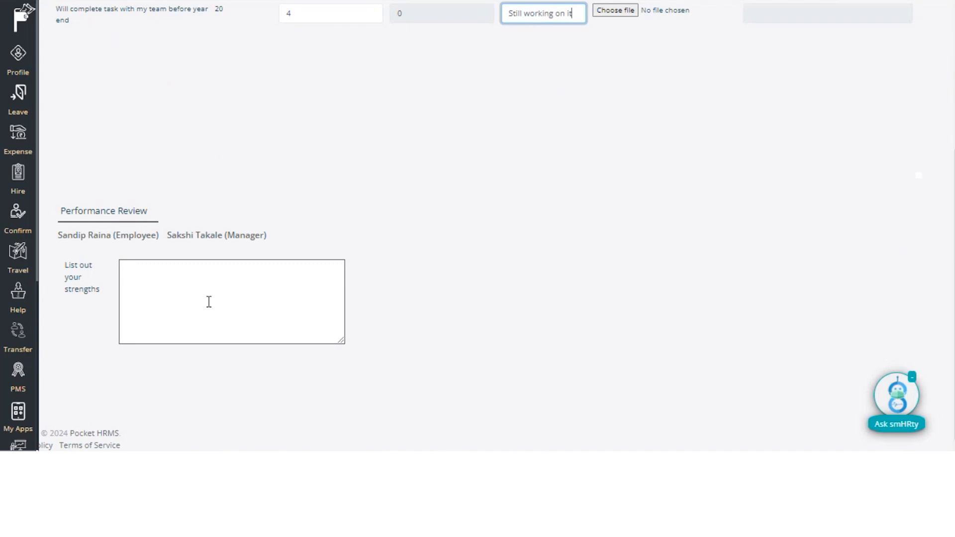
{"action": "left_click", "coordinate": [209, 302]}
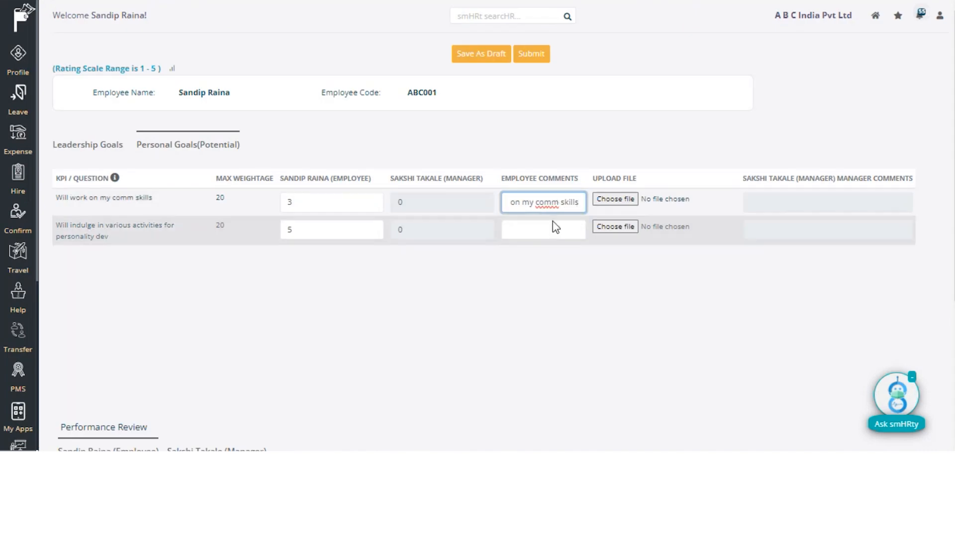
{"action": "left_click", "coordinate": [552, 228]}
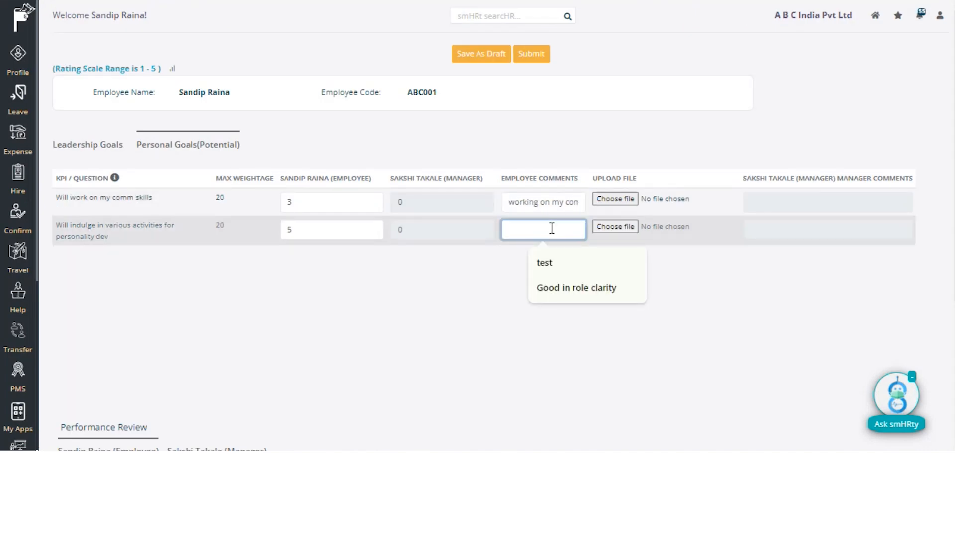
{"action": "type", "text": "already enrolled for some"}
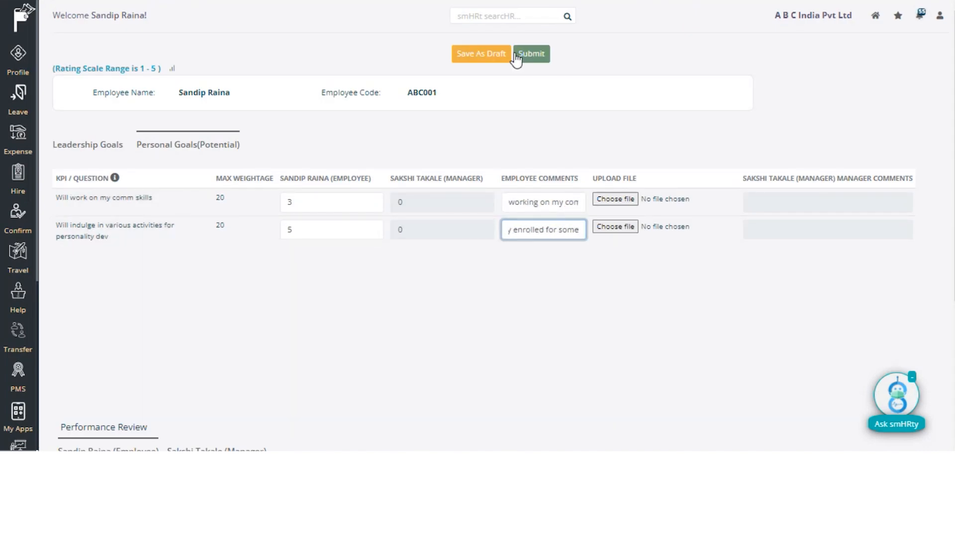
- Submit the employee's self-appraisal and confirm the submission
{"action": "left_click", "coordinate": [531, 55]}
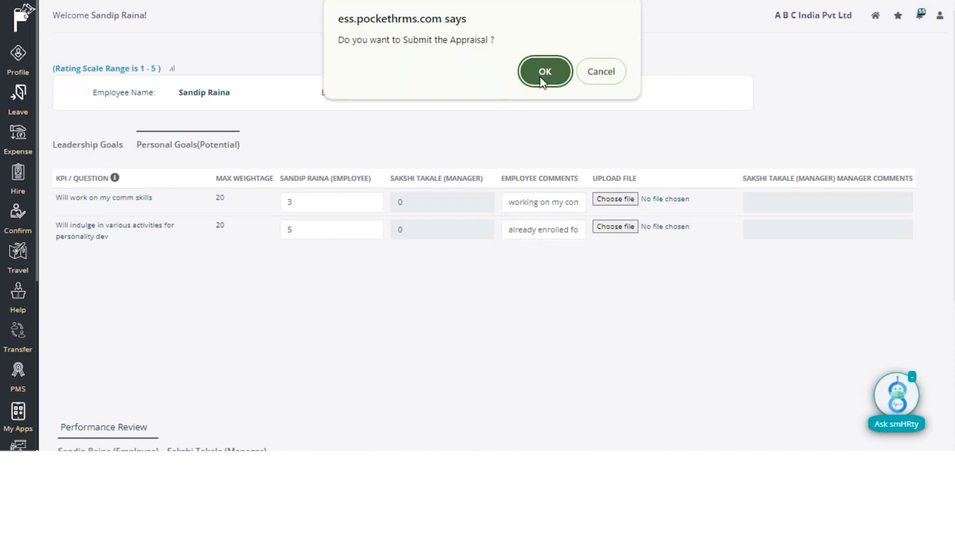
{"action": "left_click", "coordinate": [539, 70]}
{"action": "left_click", "coordinate": [605, 73]}
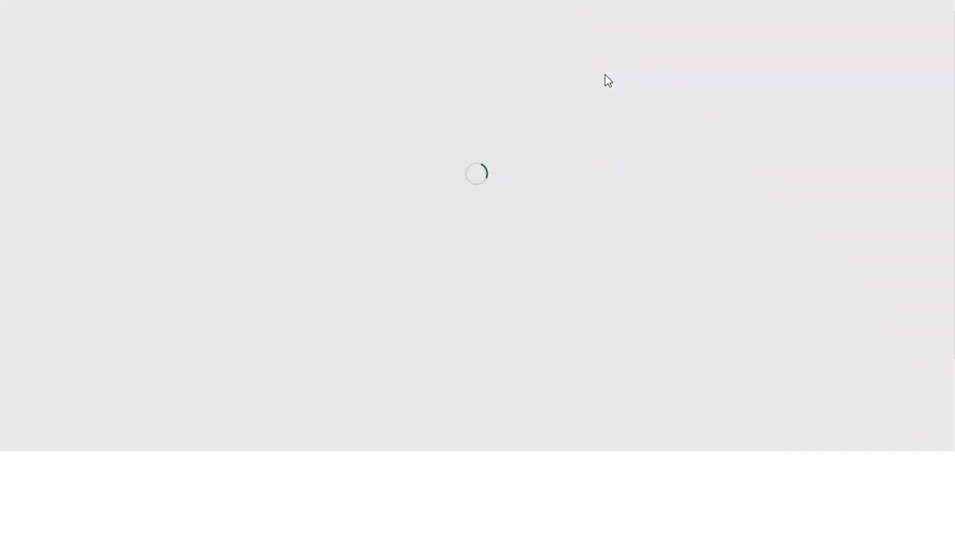
- Sign out of the employee's account and sign in as the manager with the company code, employee code and account password
{"action": "left_click", "coordinate": [942, 17]}
{"action": "left_click", "coordinate": [903, 121]}
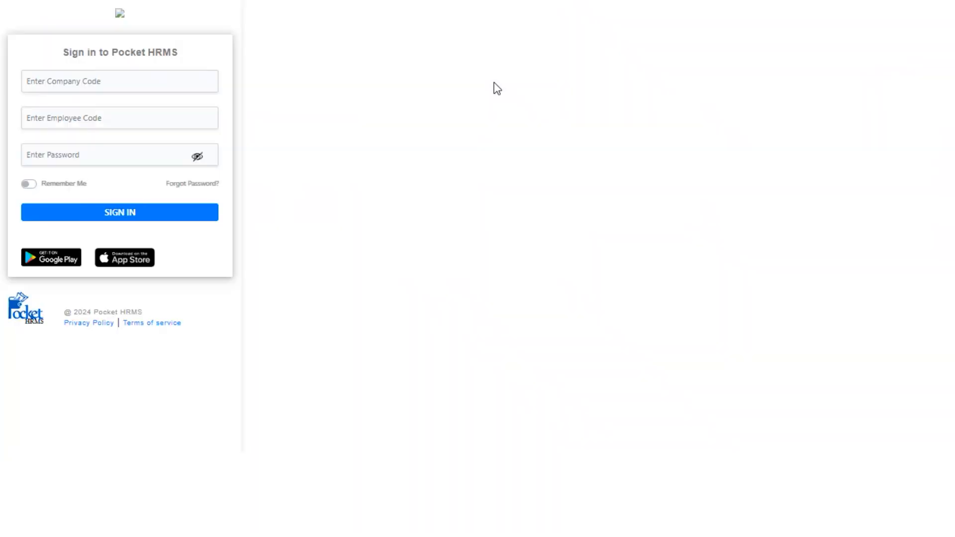
{"action": "left_click", "coordinate": [126, 101]}
{"action": "left_click", "coordinate": [105, 162]}
{"action": "left_click", "coordinate": [99, 145]}
{"action": "left_click", "coordinate": [122, 177]}
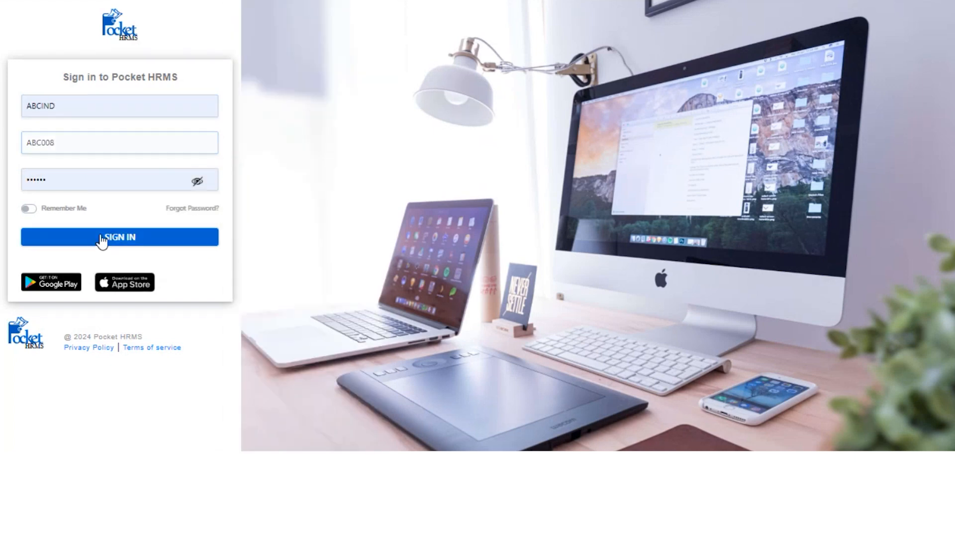
{"action": "left_click", "coordinate": [100, 238]}
- Check the manager's Appraisal notifications and open the employee's rating form from Employee Appraisal in PMS
{"action": "left_click", "coordinate": [921, 15]}
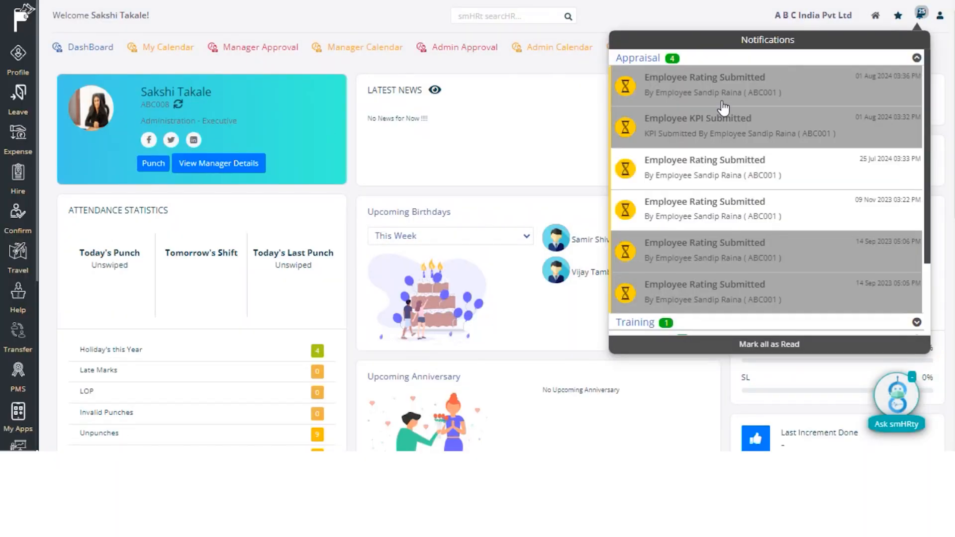
{"action": "left_click", "coordinate": [18, 373]}
{"action": "left_click", "coordinate": [82, 89]}
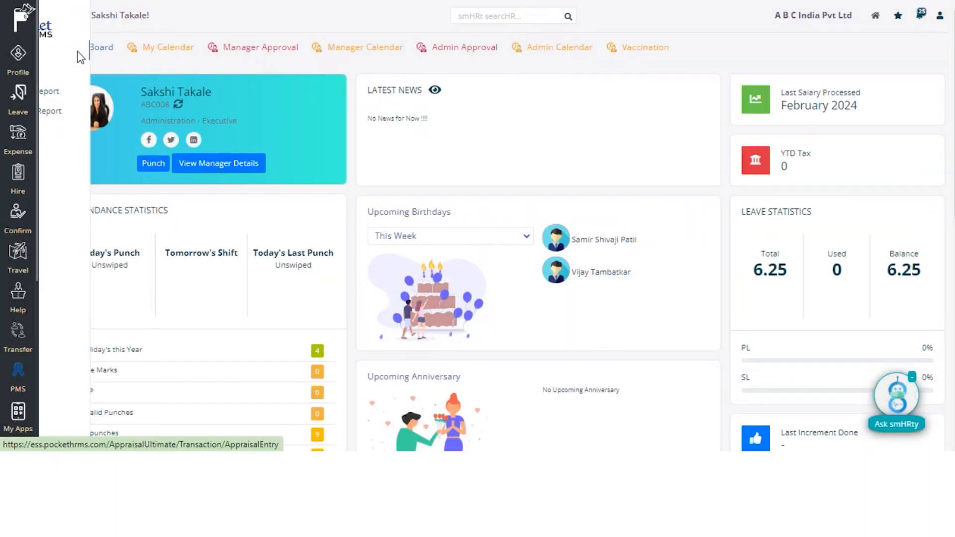
{"action": "left_click", "coordinate": [227, 51]}
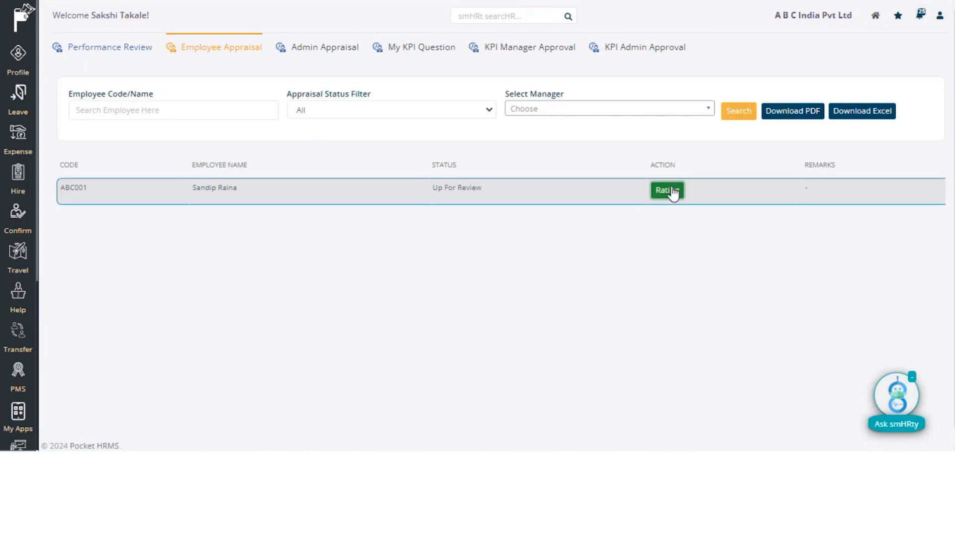
{"action": "left_click", "coordinate": [500, 198]}
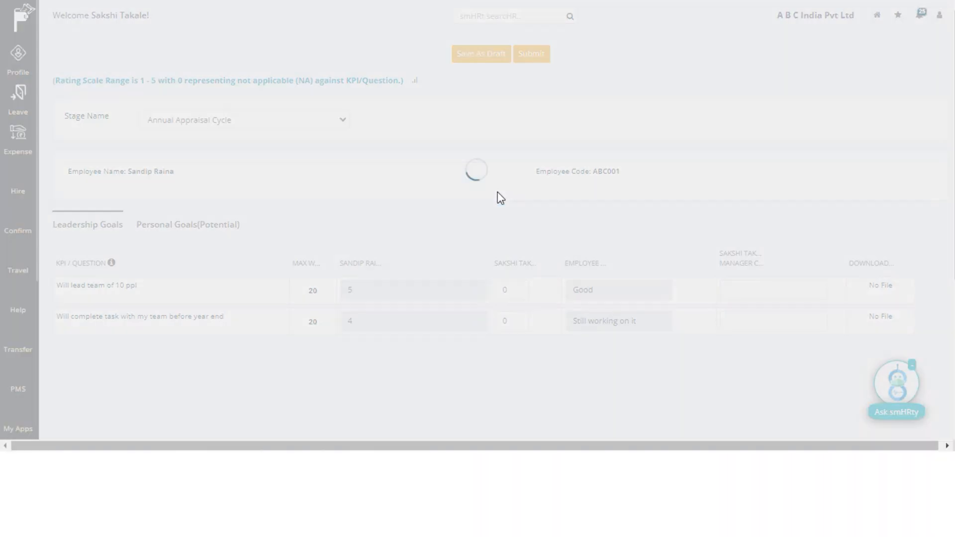
- Give the Leadership Goals manager ratings of 5 and 2, with the manager comments "okay" and "average"
{"action": "left_click", "coordinate": [510, 288]}
{"action": "key", "text": "BackSpace"}
{"action": "left_click", "coordinate": [514, 322]}
{"action": "key", "text": "BackSpace"}
{"action": "type", "text": "2"}
{"action": "left_click", "coordinate": [728, 293]}
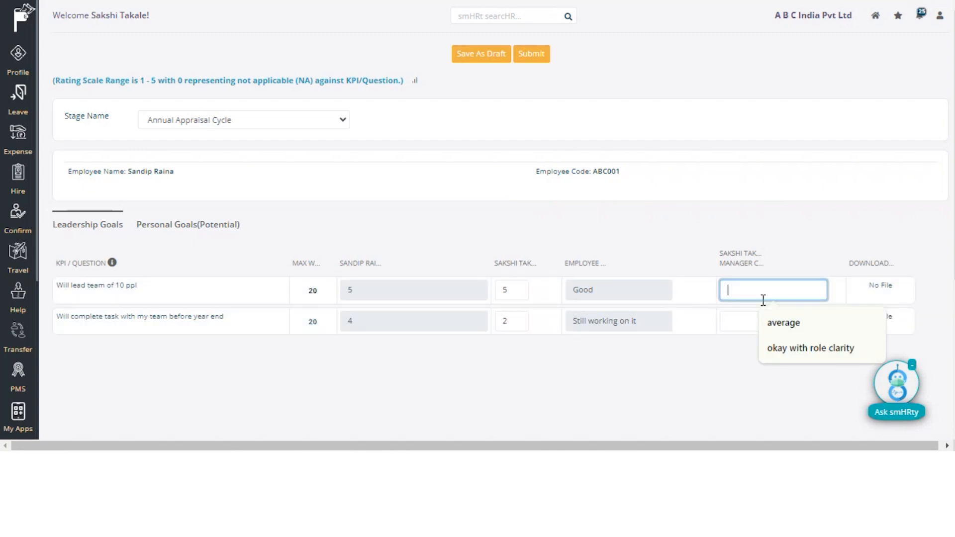
{"action": "type", "text": "okay"}
{"action": "left_click", "coordinate": [742, 320]}
{"action": "type", "text": "average"}
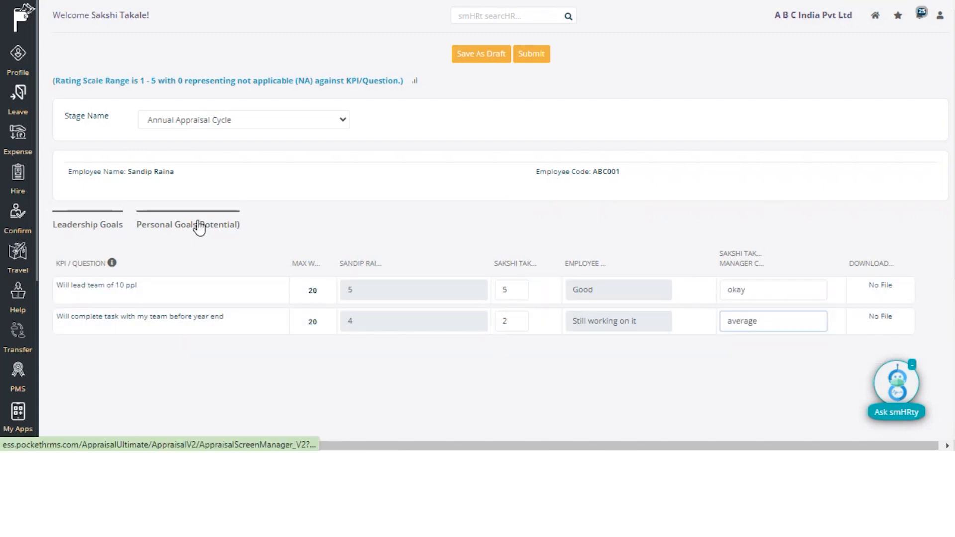
- Give the Personal Goals manager ratings of 1 and 4, with the manager comments "poor" and "hoping best"
{"action": "left_click", "coordinate": [199, 226]}
{"action": "left_click", "coordinate": [515, 288]}
{"action": "key", "text": "BackSpace"}
{"action": "type", "text": "1"}
{"action": "left_click", "coordinate": [747, 289]}
{"action": "type", "text": "poor"}
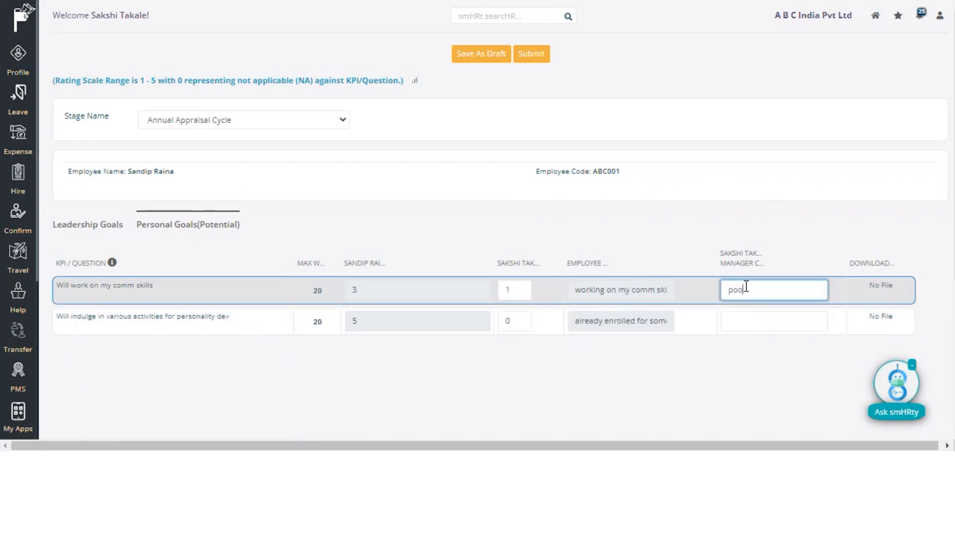
{"action": "left_click", "coordinate": [510, 320]}
{"action": "left_click", "coordinate": [762, 323]}
{"action": "type", "text": "hoping best"}
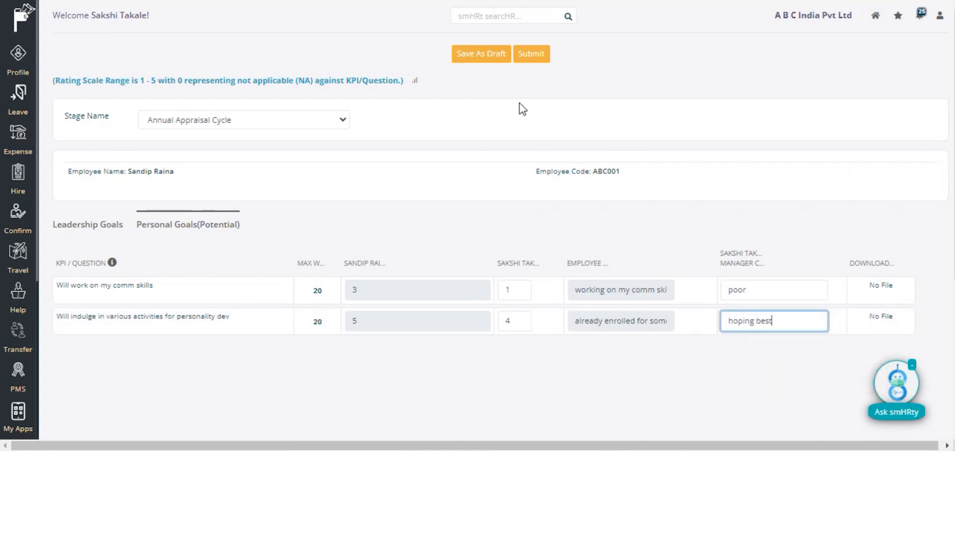
- Enter the manager review "Work on your goals" and submit the employee's appraisal, confirming the submission
{"action": "scroll", "coordinate": [245, 288], "scroll_direction": "down", "scroll_amount": 5}
{"action": "left_click", "coordinate": [334, 294]}
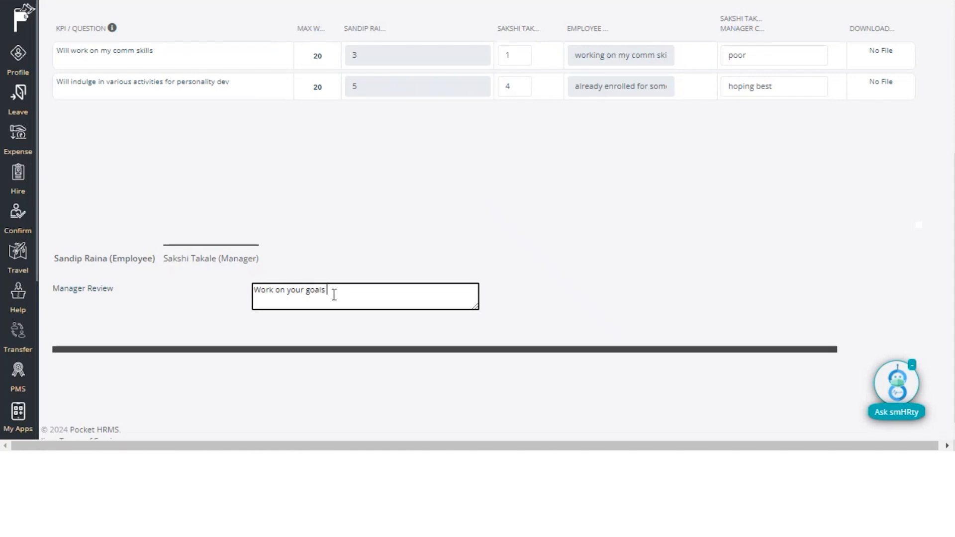
{"action": "scroll", "coordinate": [334, 296], "scroll_direction": "up", "scroll_amount": 5}
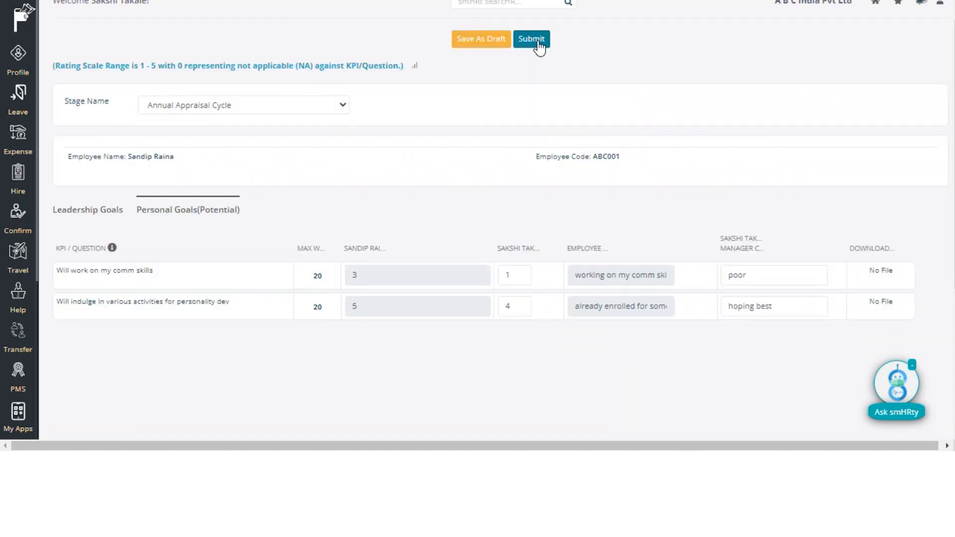
{"action": "left_click", "coordinate": [537, 42]}
{"action": "left_click", "coordinate": [545, 69]}
{"action": "left_click", "coordinate": [594, 74]}
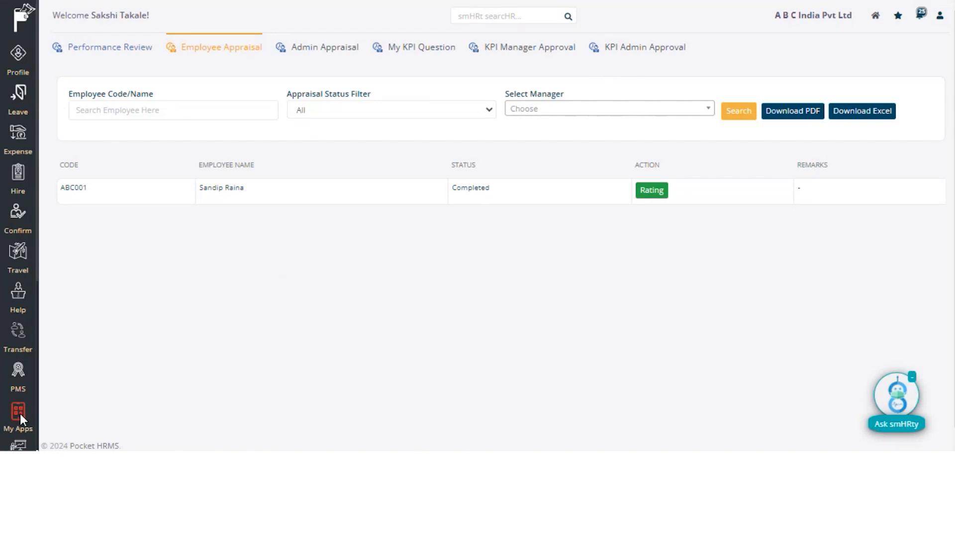
- Open the Appraisal Report in PMS and display the rated employee's Annual Appraisal Cycle report
{"action": "left_click", "coordinate": [17, 369]}
{"action": "left_click", "coordinate": [115, 98]}
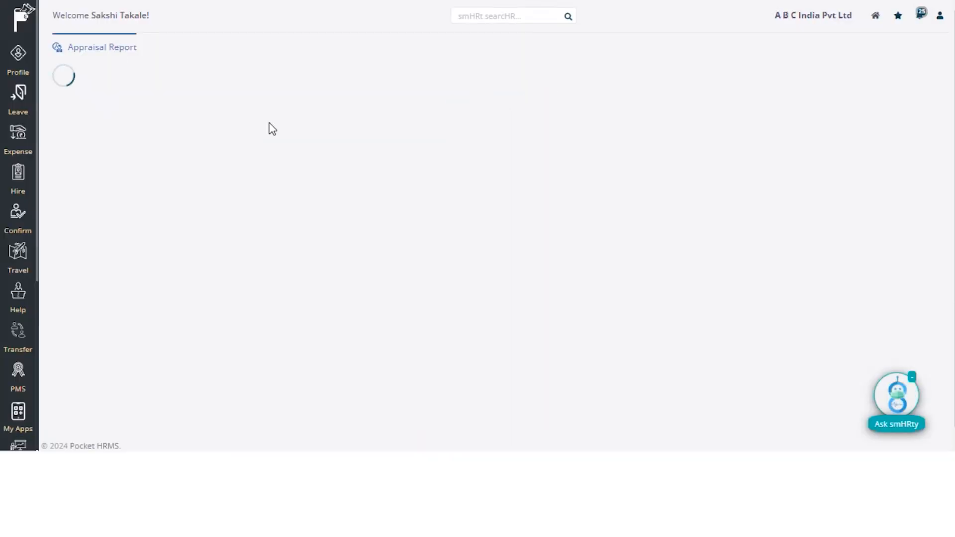
{"action": "left_click", "coordinate": [801, 305]}
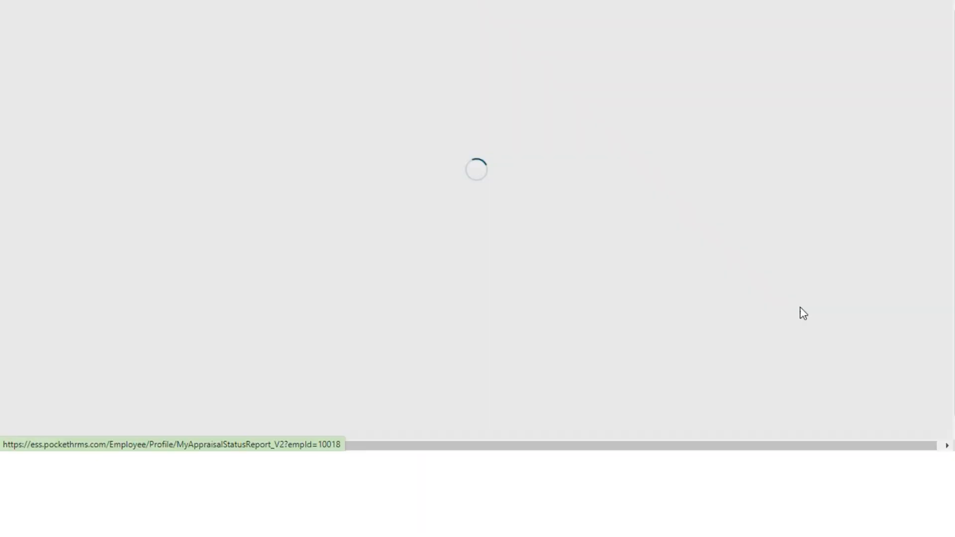
{"action": "mouse_move", "coordinate": [954, 212]}
{"action": "left_mouse_down"}
{"action": "mouse_move", "coordinate": [954, 249]}
{"action": "mouse_move", "coordinate": [954, 212]}
{"action": "left_mouse_up"}
- Try to download the employee's appraisal report with the Pdf Report type
{"action": "left_click", "coordinate": [416, 106]}
{"action": "left_click", "coordinate": [390, 136]}
{"action": "left_click", "coordinate": [561, 106]}
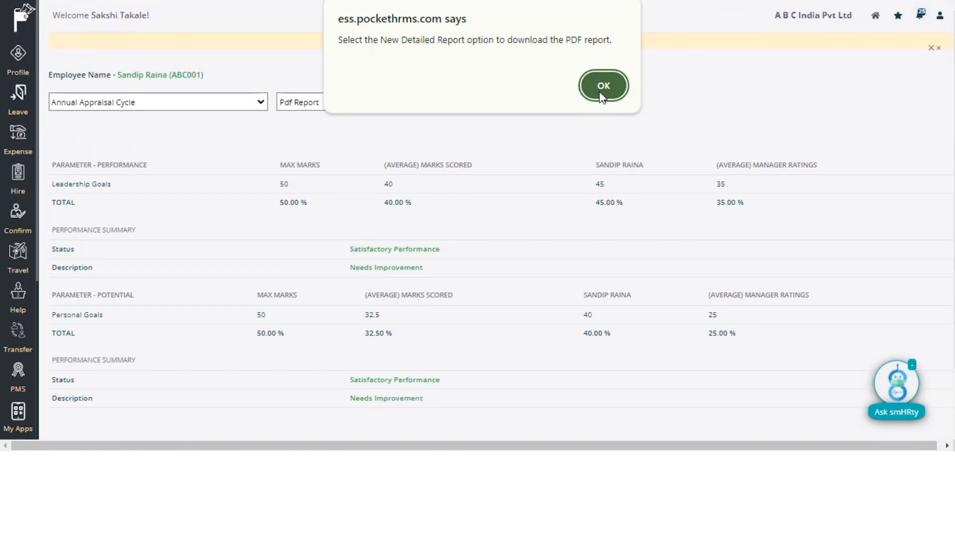
{"action": "left_click", "coordinate": [603, 94]}
- Choose the report type and the New Detailed Report option, and generate the employee's appraisal report
{"action": "left_click", "coordinate": [413, 79]}
{"action": "left_click", "coordinate": [413, 120]}
{"action": "left_click", "coordinate": [467, 80]}
{"action": "left_click", "coordinate": [497, 107]}
{"action": "left_click", "coordinate": [576, 80]}
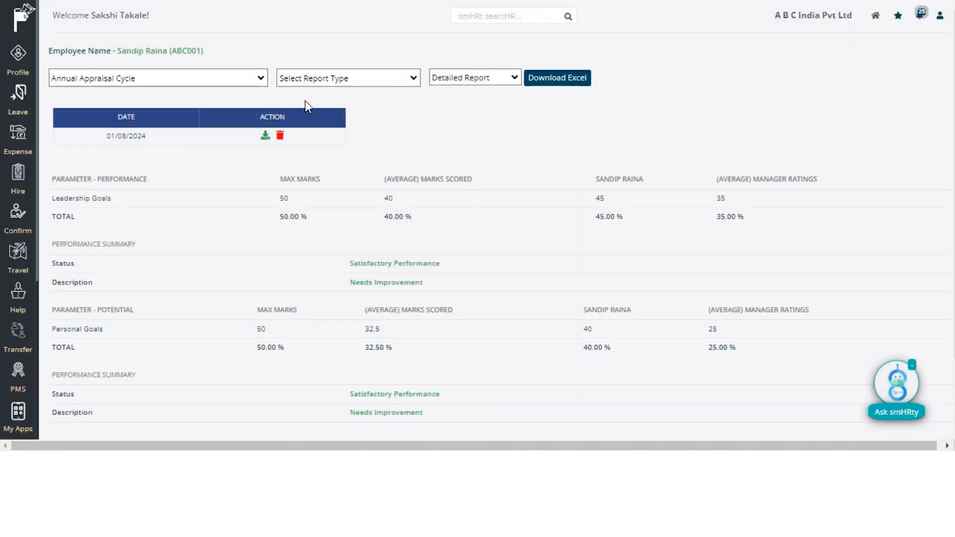
- Download the generated appraisal report dated 01/08/2024 and review the opened PDF
{"action": "left_click", "coordinate": [265, 135]}
{"action": "left_click", "coordinate": [784, 15]}
{"action": "double_click", "coordinate": [193, 92]}
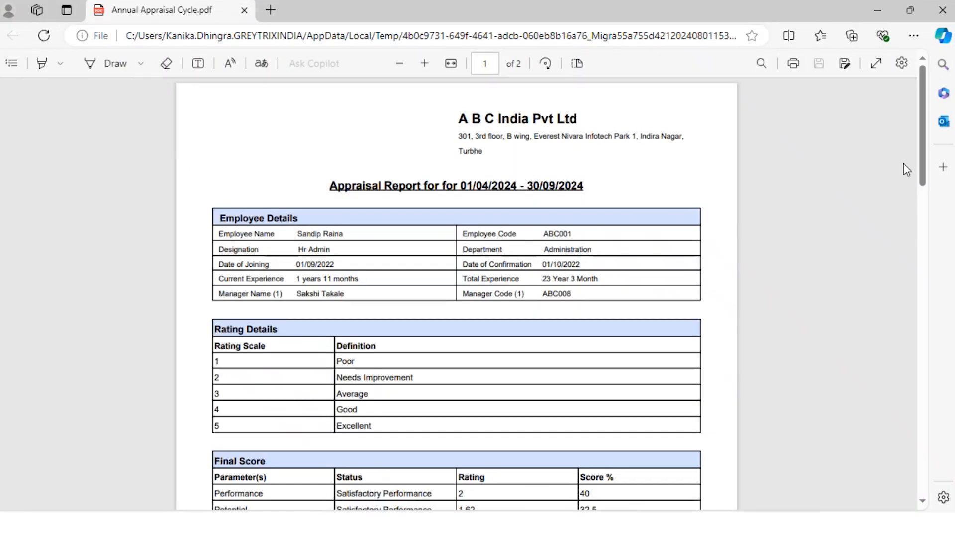
{"action": "mouse_move", "coordinate": [923, 149]}
{"action": "left_mouse_down"}
{"action": "mouse_move", "coordinate": [916, 427]}
{"action": "mouse_move", "coordinate": [925, 332]}
{"action": "mouse_move", "coordinate": [921, 160]}
{"action": "left_mouse_up"}
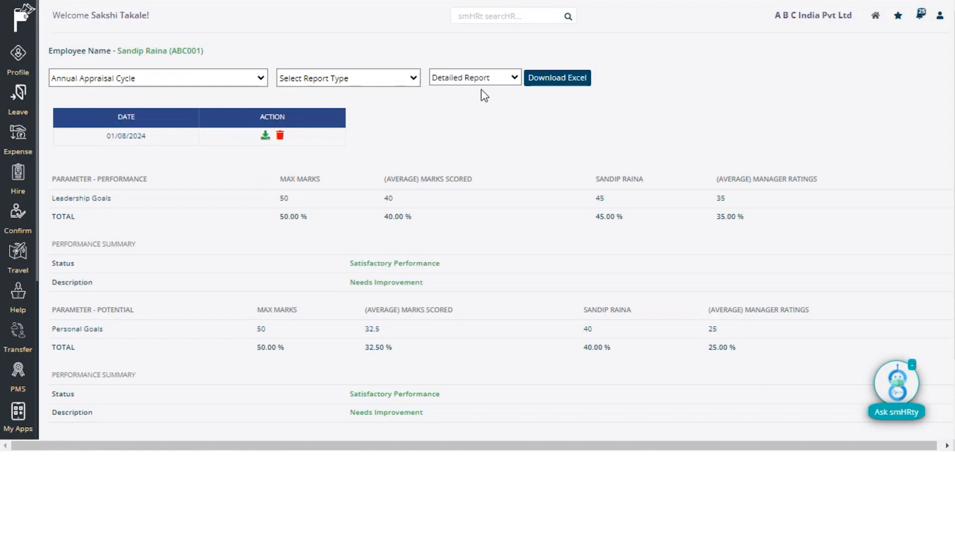
- Download the employee's appraisal as an Excel Report with the Detailed Report option and review its KPI Level Data sheet
{"action": "left_click", "coordinate": [366, 79]}
{"action": "left_click", "coordinate": [365, 105]}
{"action": "left_click", "coordinate": [476, 82]}
{"action": "left_click", "coordinate": [545, 83]}
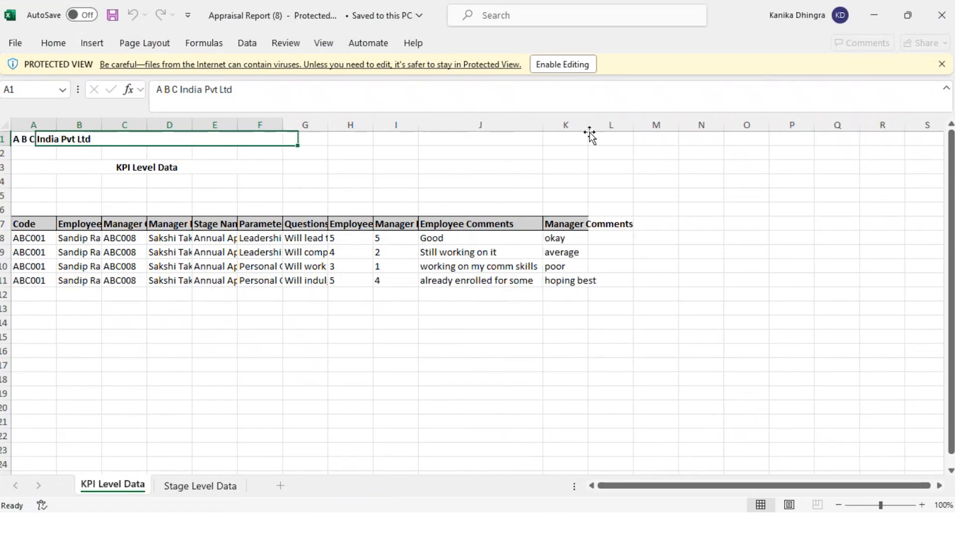
{"action": "left_click", "coordinate": [481, 125]}
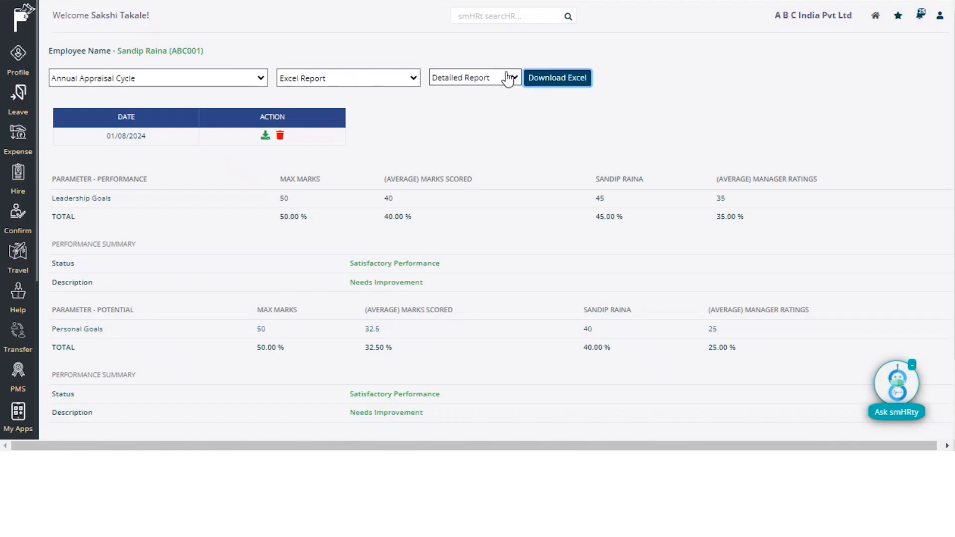
- Download the employee's Excel appraisal report with the Summary Report option
{"action": "left_click", "coordinate": [505, 78]}
{"action": "left_click", "coordinate": [463, 98]}
{"action": "left_click", "coordinate": [562, 82]}
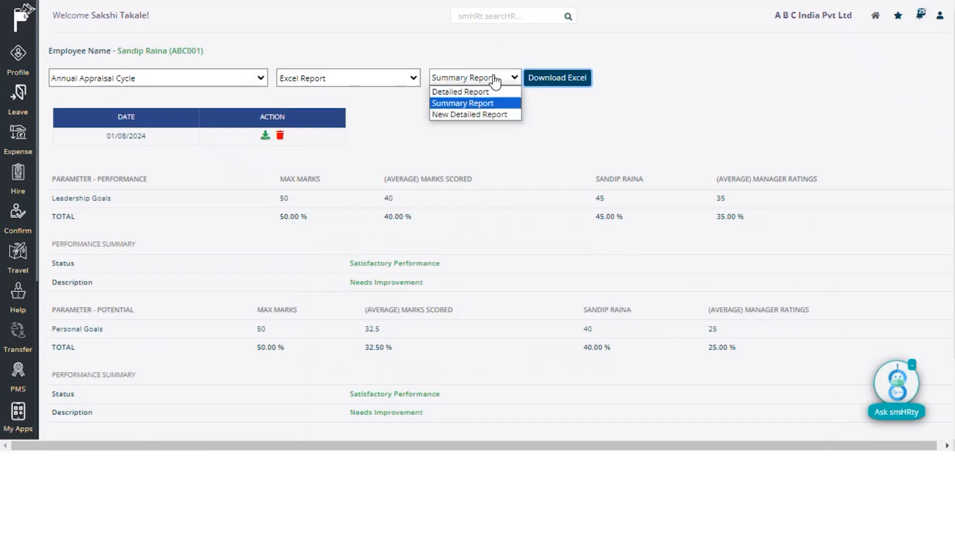
- Download the Excel appraisal report with the New Detailed Report option, review its KPI Level Data columns, and close the workbook
{"action": "left_click", "coordinate": [463, 113]}
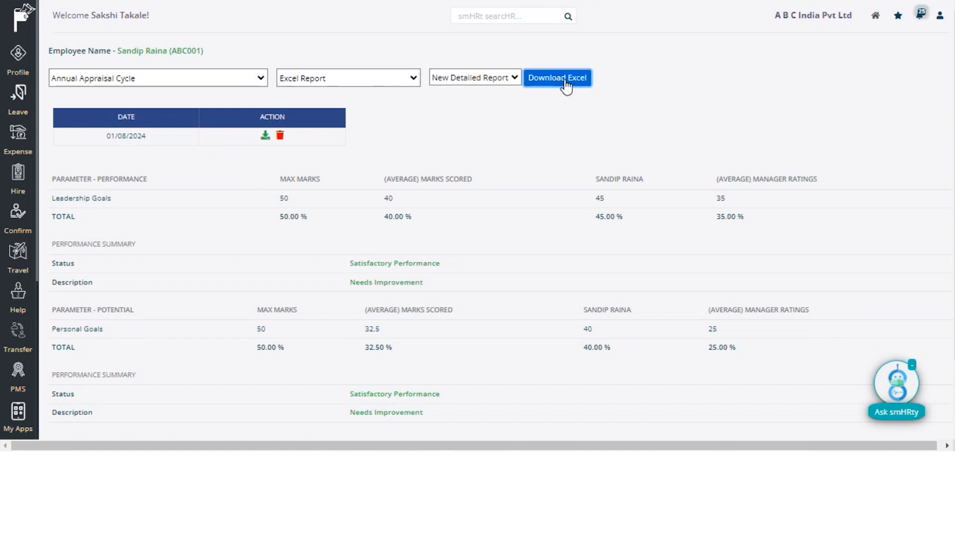
{"action": "left_click", "coordinate": [567, 85]}
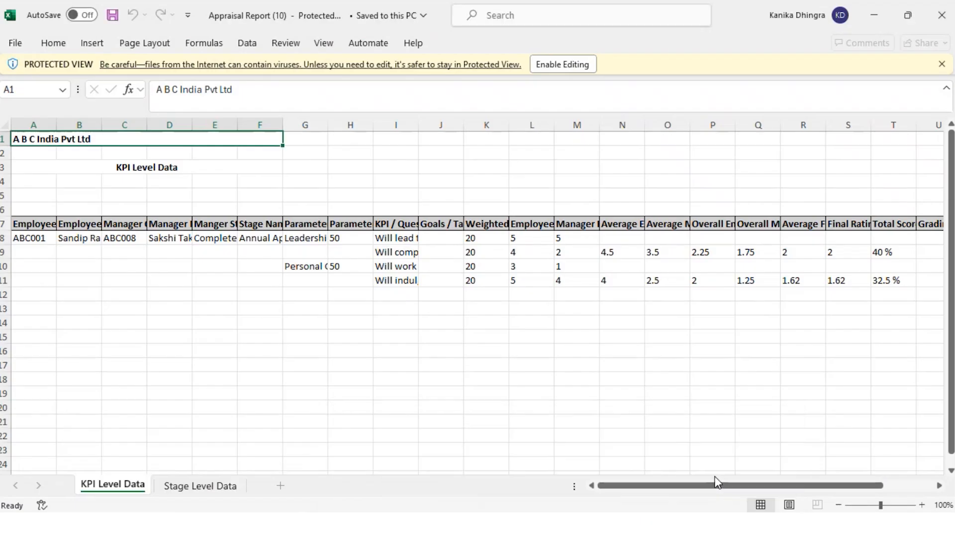
{"action": "left_click_drag", "start_coordinate": [732, 485], "coordinate": [706, 486]}
{"action": "left_click", "coordinate": [942, 15]}
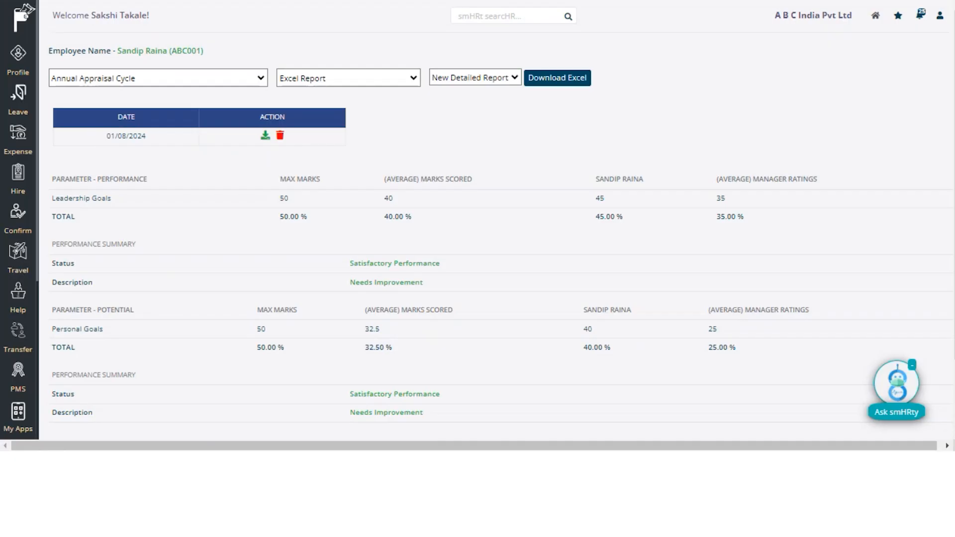
- Switch to the Pocket HRMS admin portal and display the Define Bell Curve page in the AppraisalV2 settings
{"action": "left_click", "coordinate": [15, 16]}
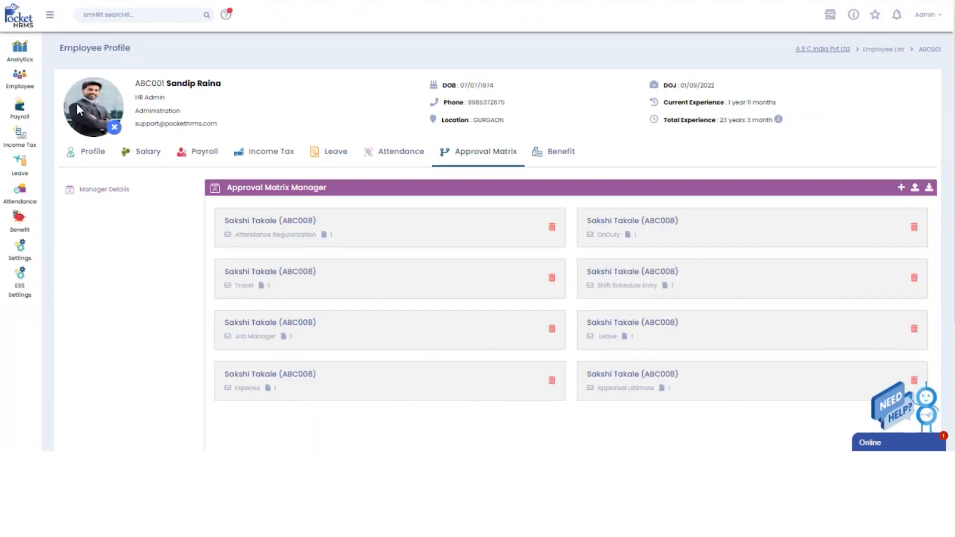
{"action": "left_click", "coordinate": [21, 255]}
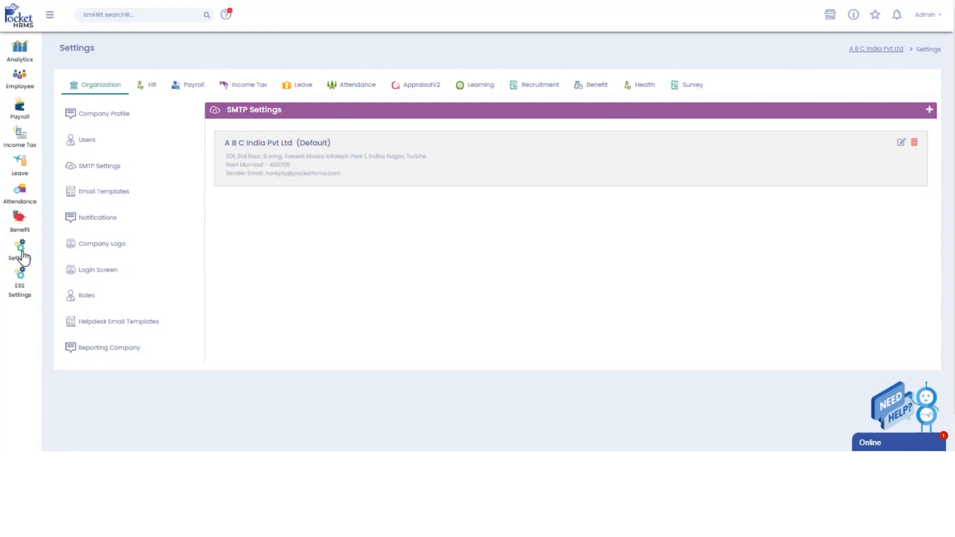
{"action": "left_click", "coordinate": [437, 89]}
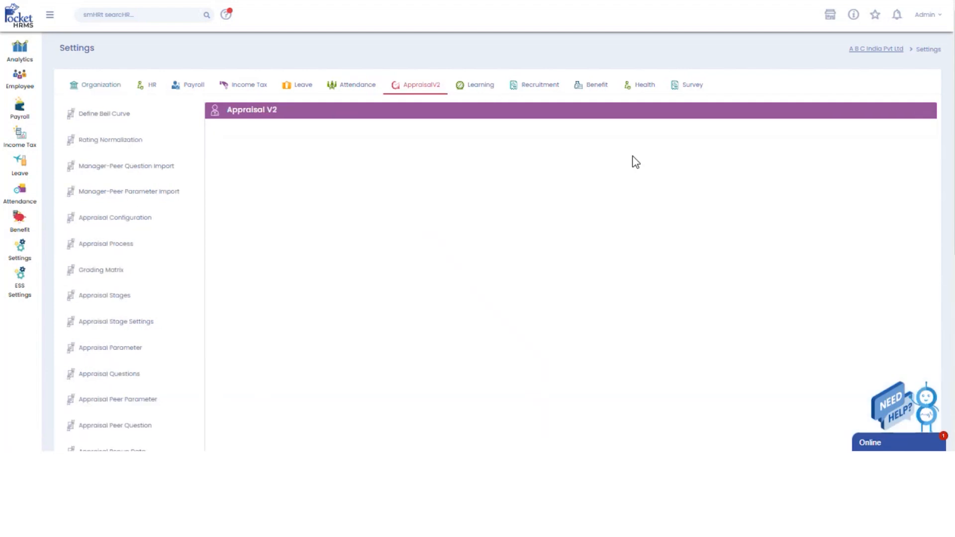
{"action": "left_click", "coordinate": [98, 118]}
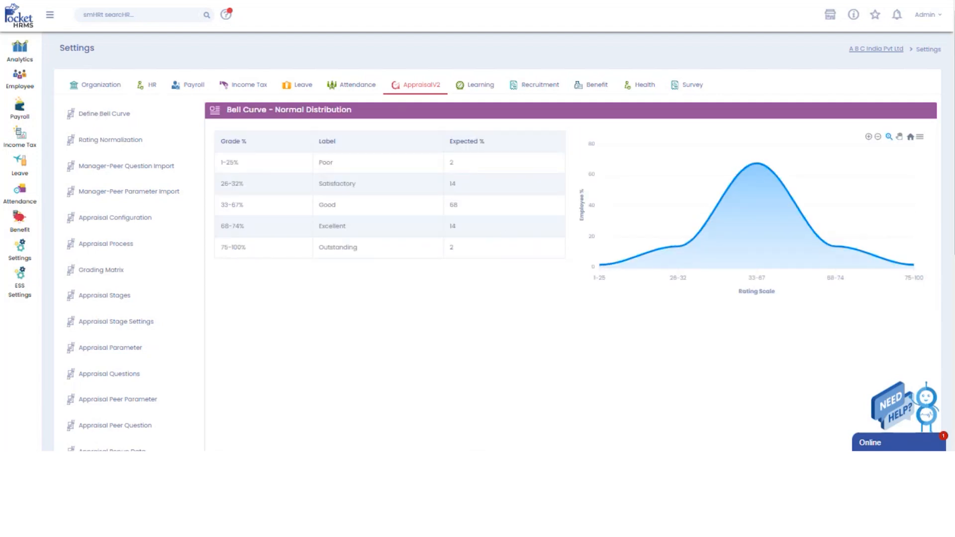
- Display the Rating Normalization data for the appraisal period 01/04/2024 - 30/09/2024 and the Annual Appraisal Cycle stage
{"action": "scroll", "coordinate": [547, 275], "scroll_direction": "down", "scroll_amount": 1}
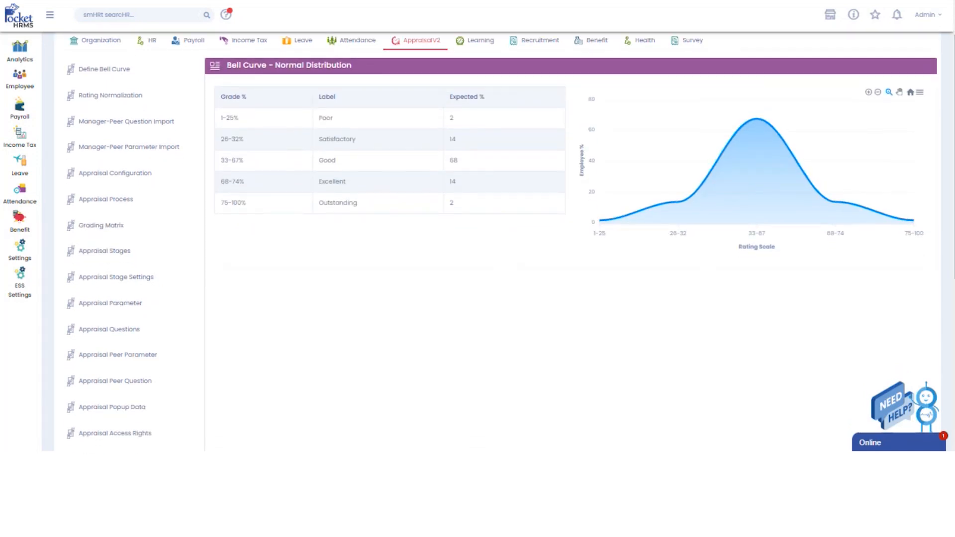
{"action": "left_click", "coordinate": [101, 97]}
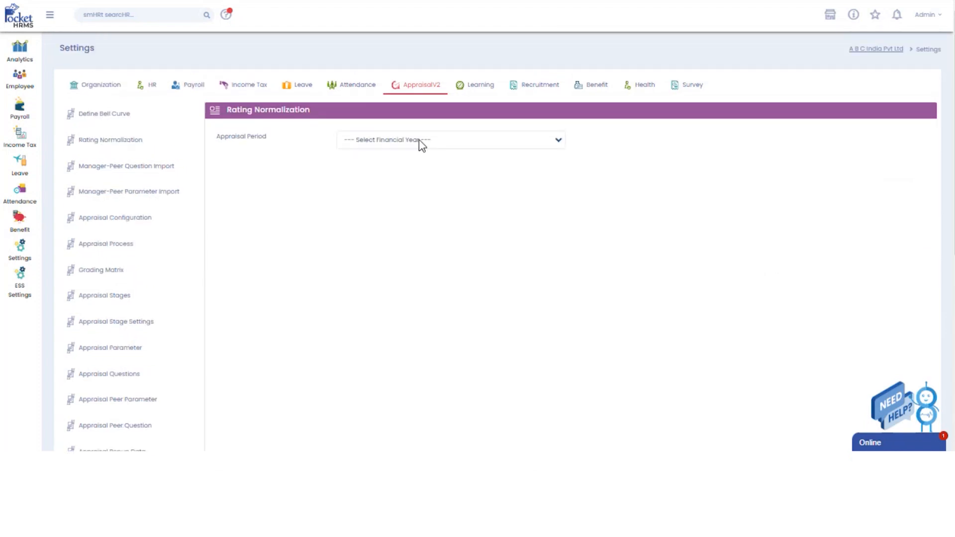
{"action": "left_click", "coordinate": [418, 139]}
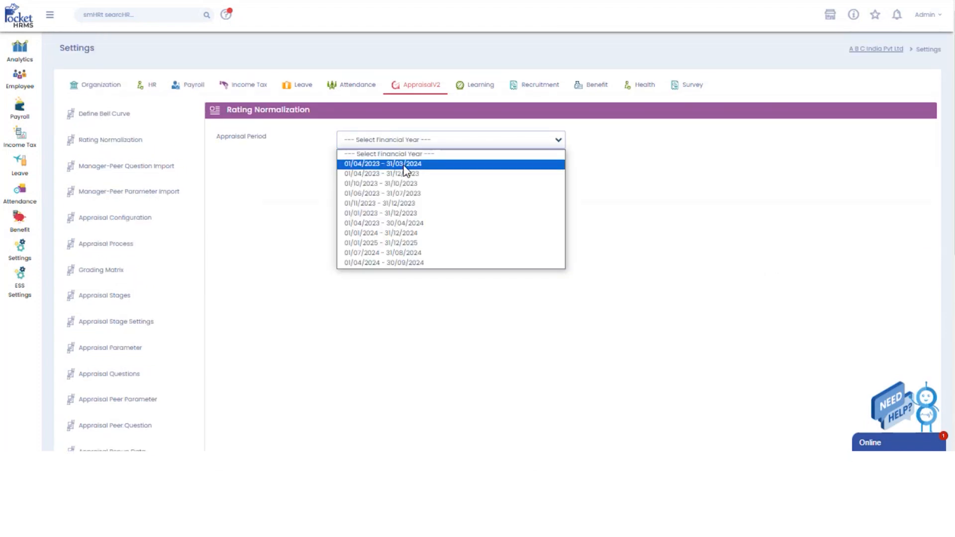
{"action": "left_click", "coordinate": [407, 263]}
{"action": "left_click", "coordinate": [682, 170]}
{"action": "left_click", "coordinate": [682, 190]}
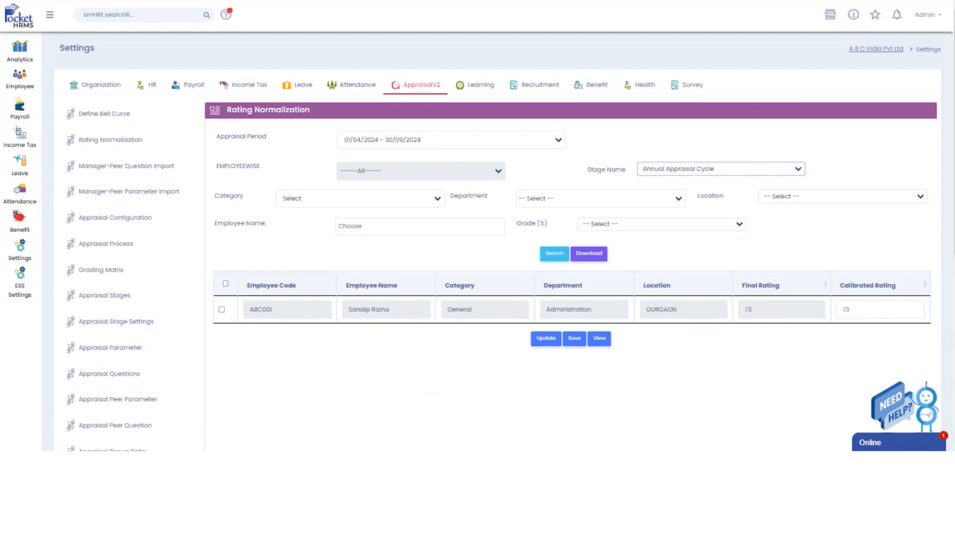
- Review the employee's final and calibrated ratings in Rating Normalization, and return to the admin home dashboard
{"action": "scroll", "coordinate": [861, 309], "scroll_direction": "down", "scroll_amount": 5}
{"action": "scroll", "coordinate": [860, 309], "scroll_direction": "up", "scroll_amount": 5}
{"action": "left_click", "coordinate": [18, 20]}
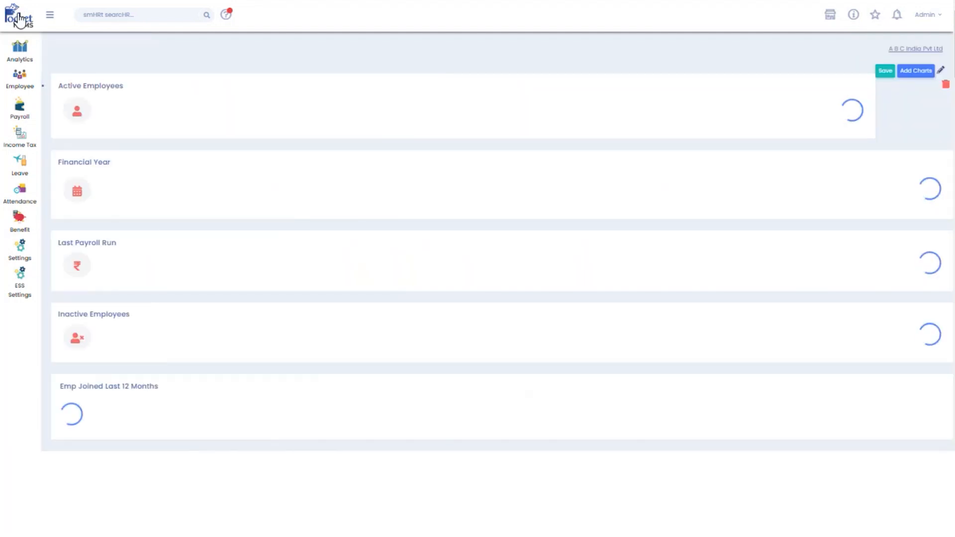